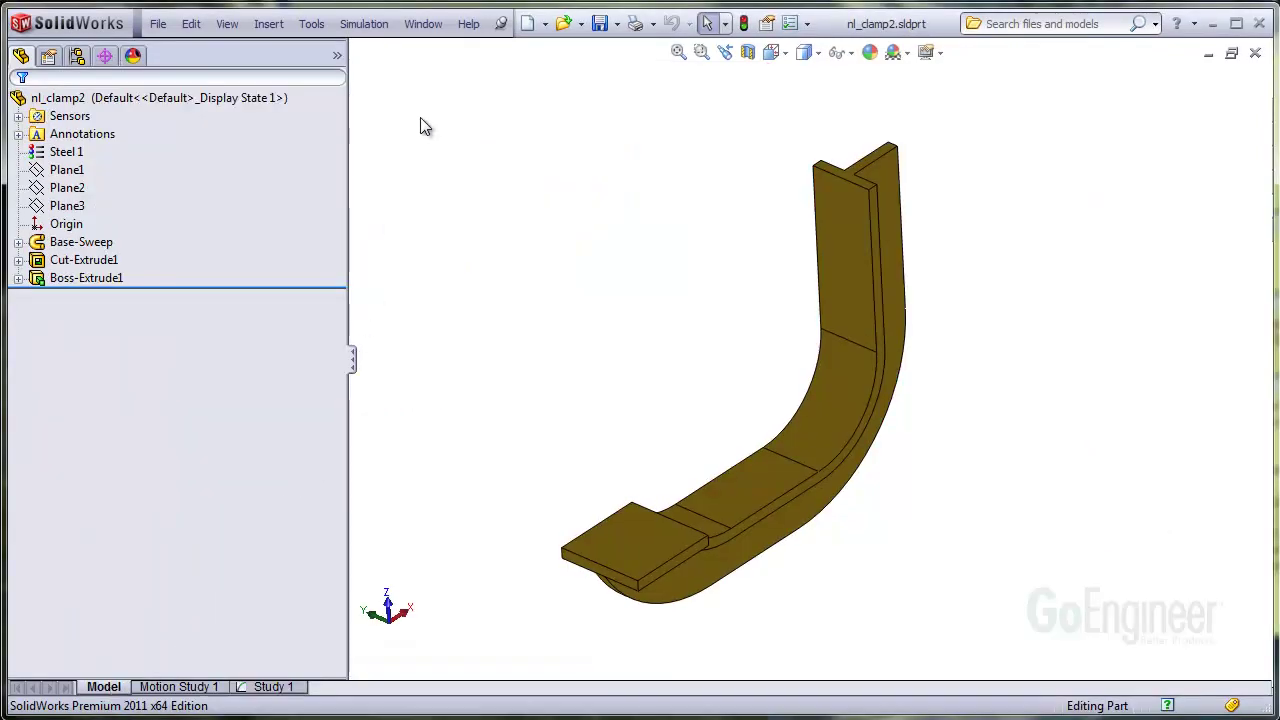
Create a nonlinear static study named NL1 for the clamp and select it in the tree
left_click(372, 25)
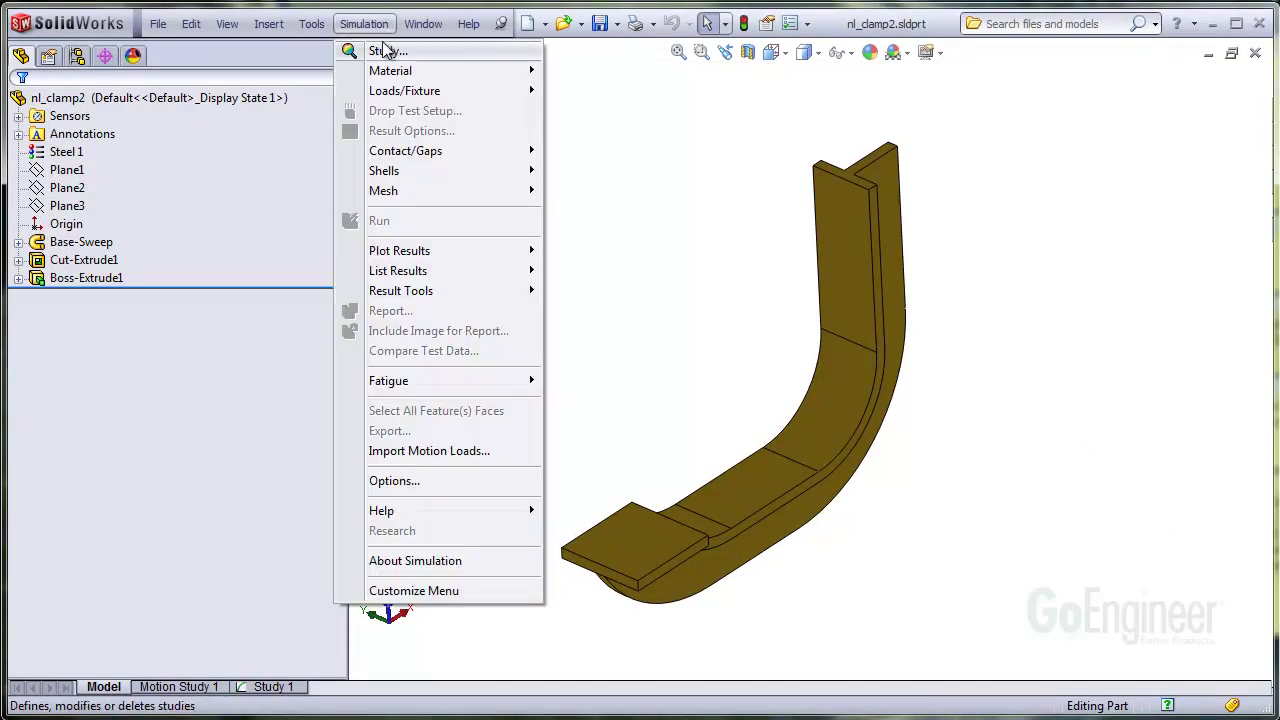
left_click(387, 51)
type("NL1")
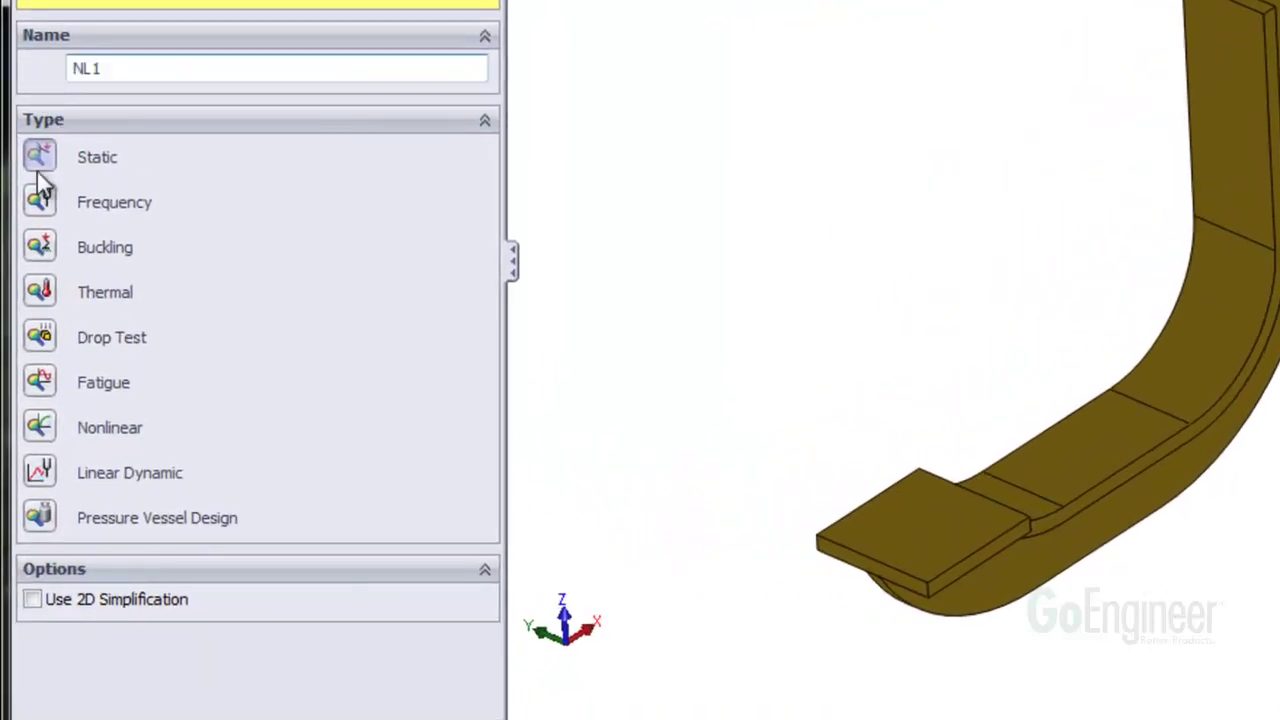
left_click(41, 432)
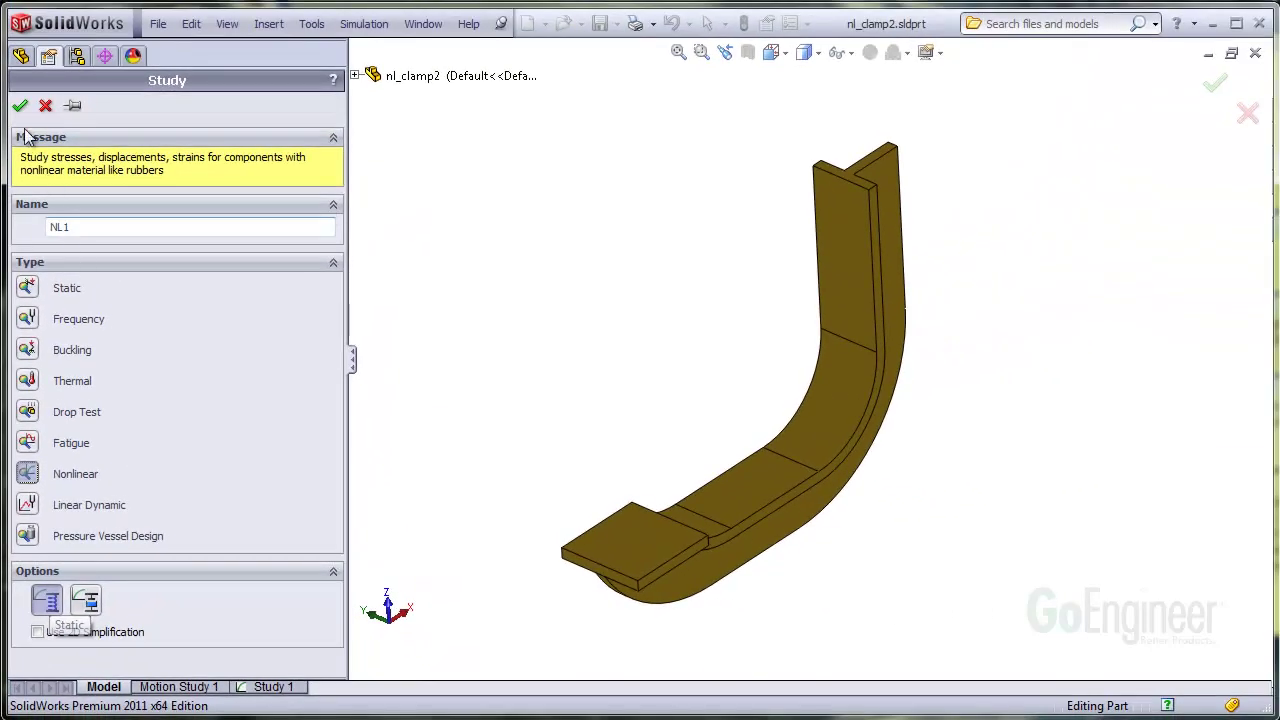
left_click(19, 106)
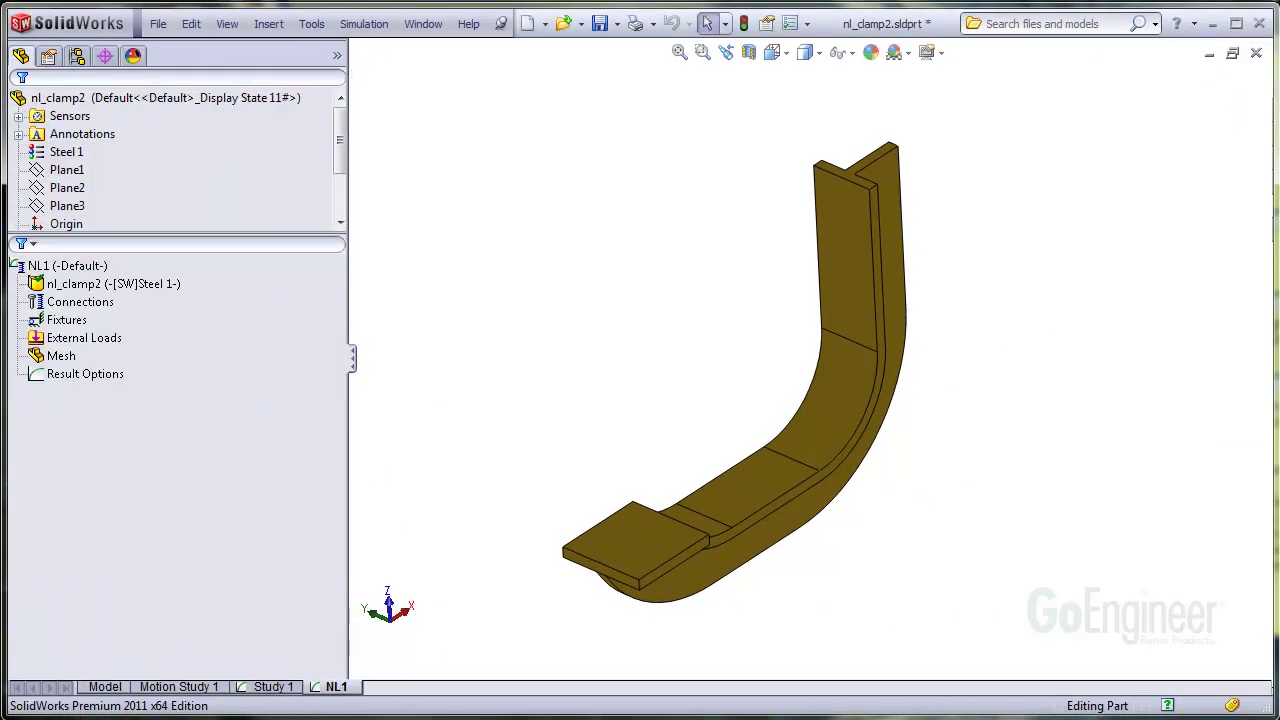
left_click(94, 266)
Give NL1 an end time of 2 with load direction updating with deflection, and review Advanced Options
right_click(94, 267)
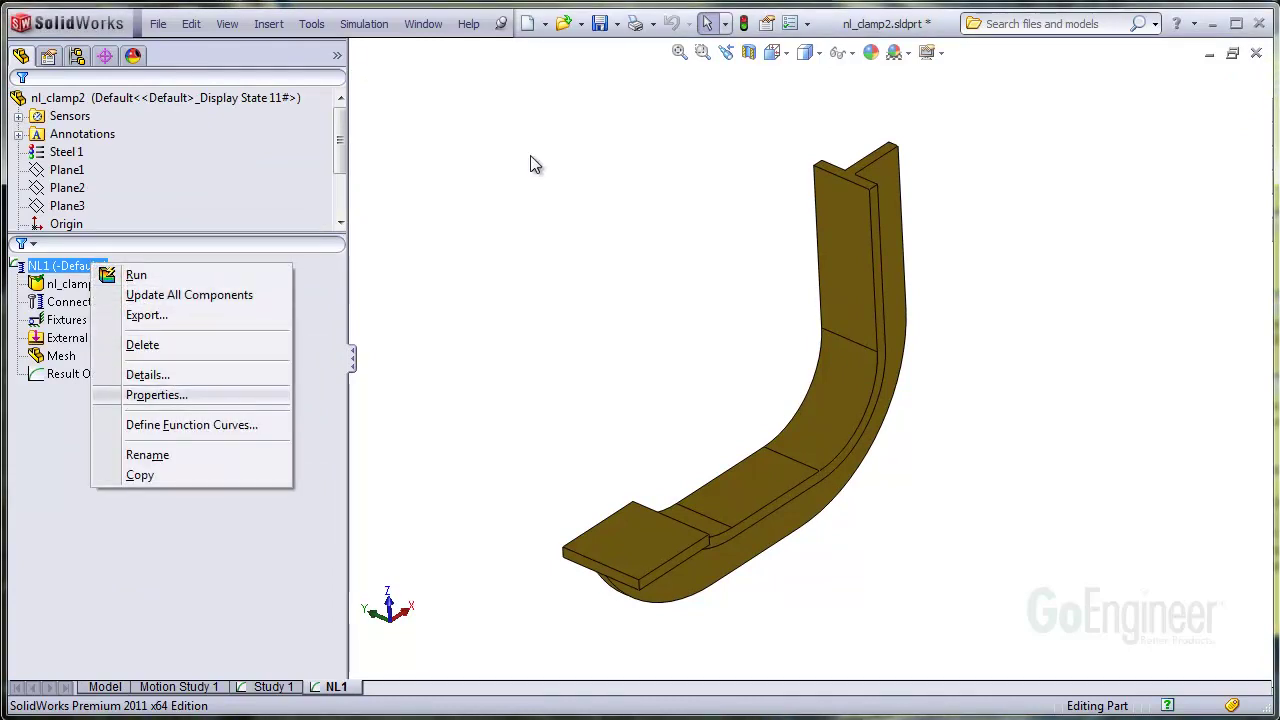
left_click(184, 395)
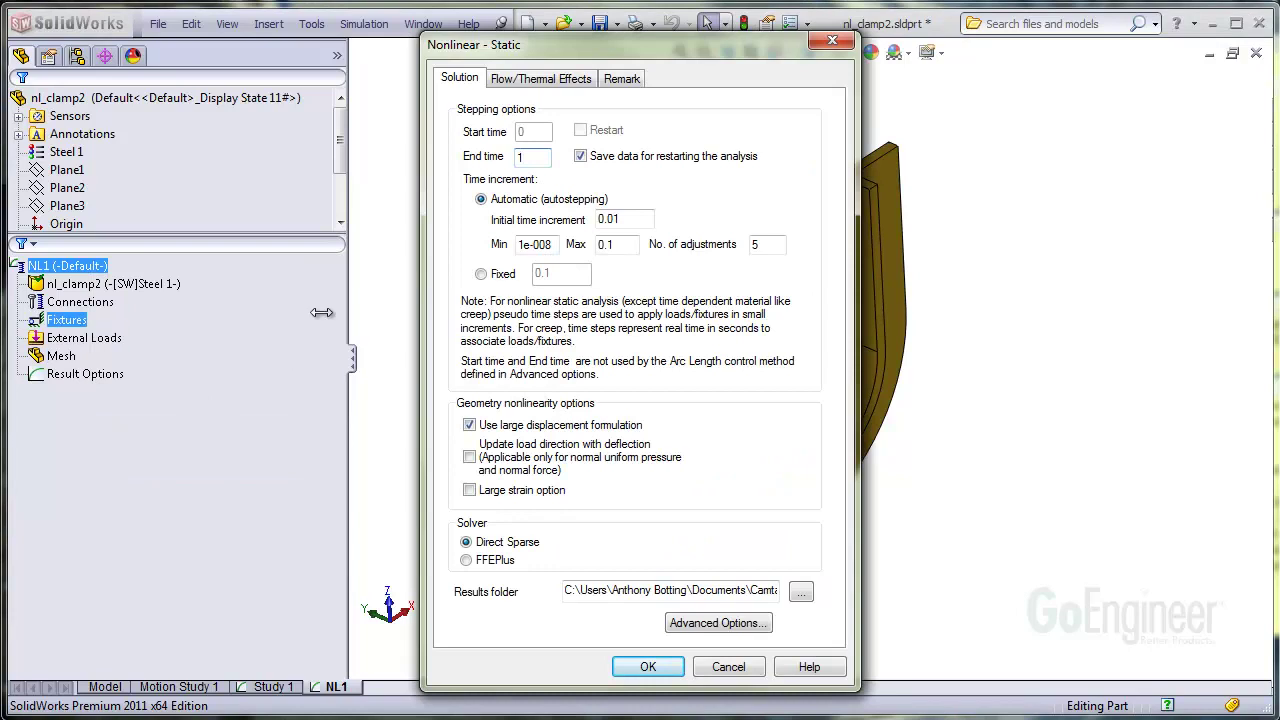
double_click(519, 157)
type("2")
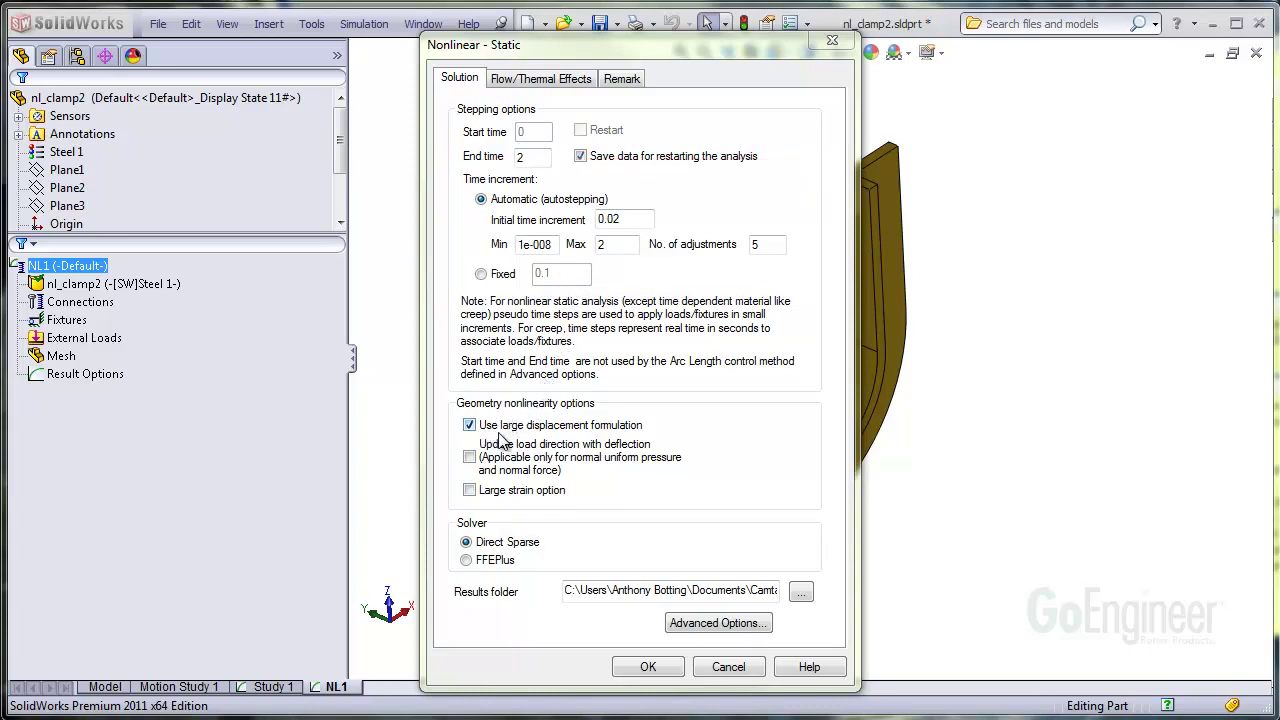
left_click(472, 460)
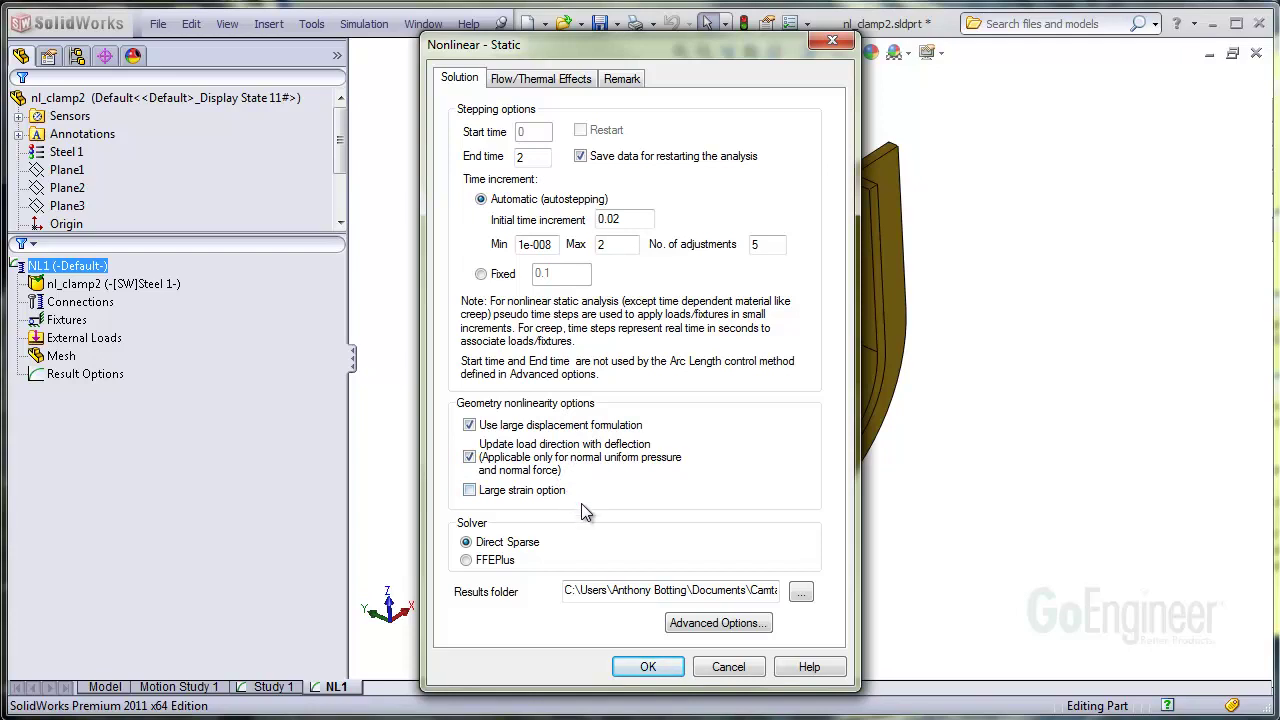
key("Return")
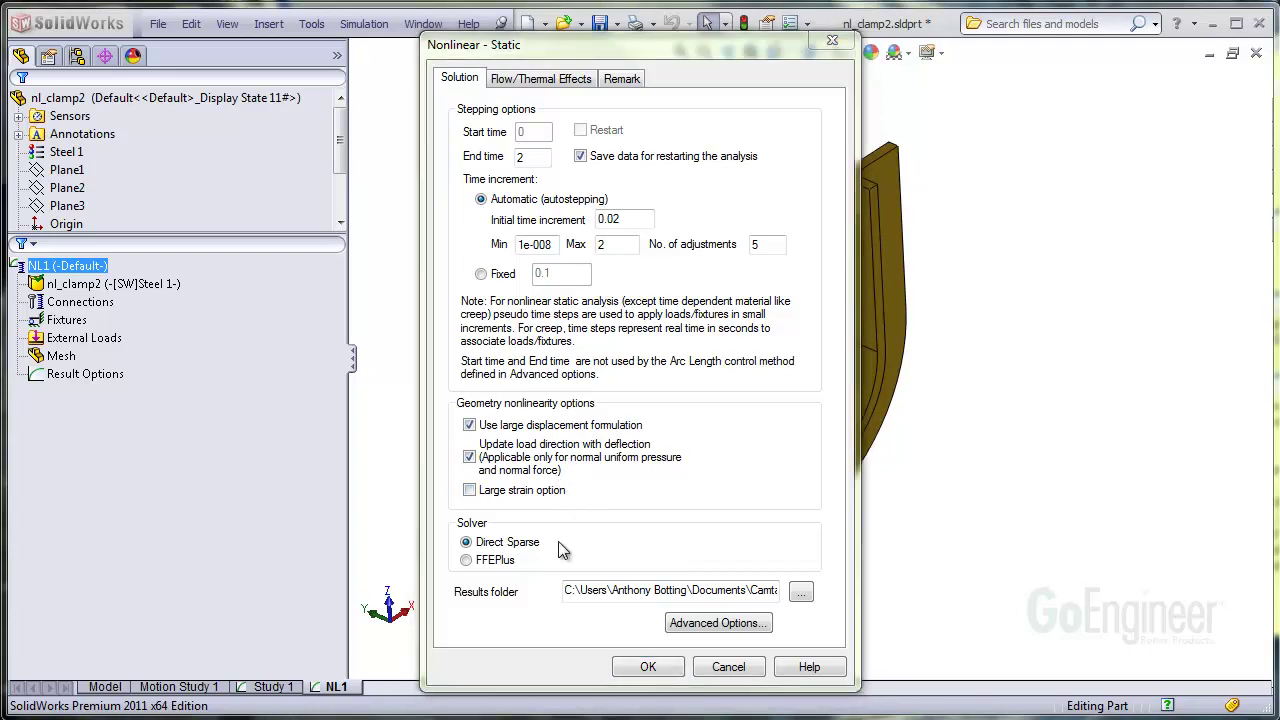
left_click(705, 625)
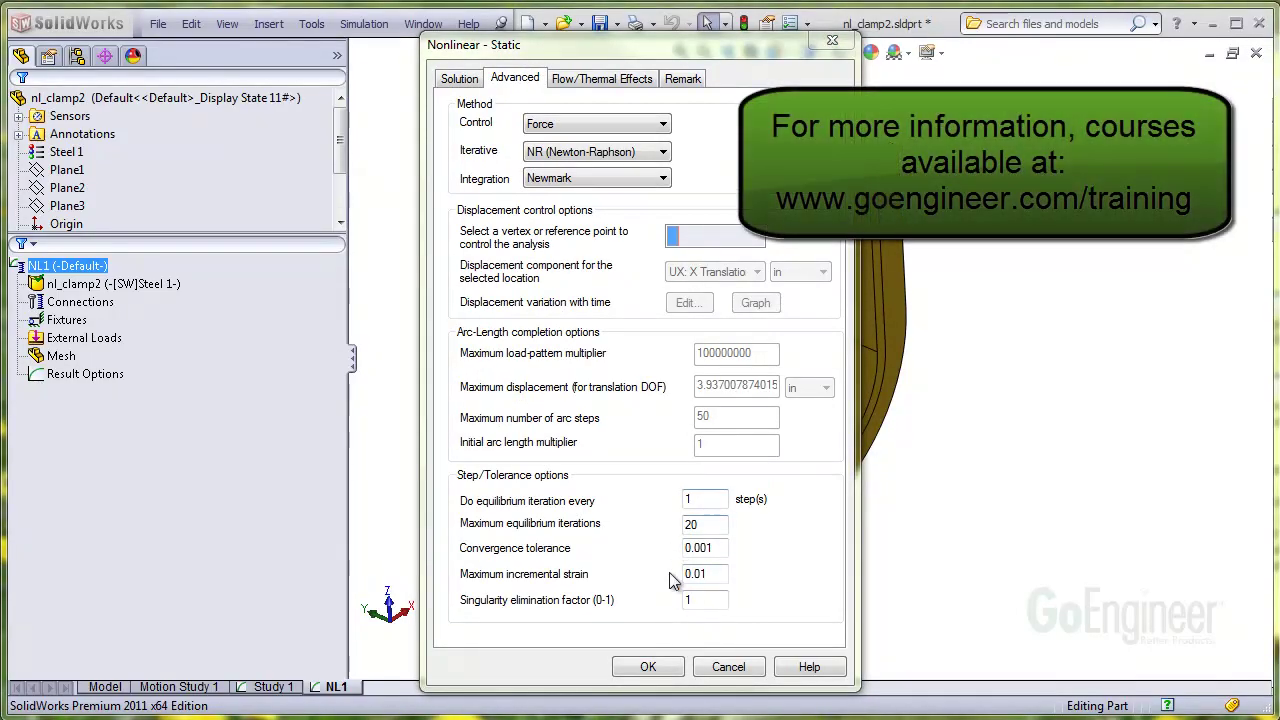
left_click(647, 668)
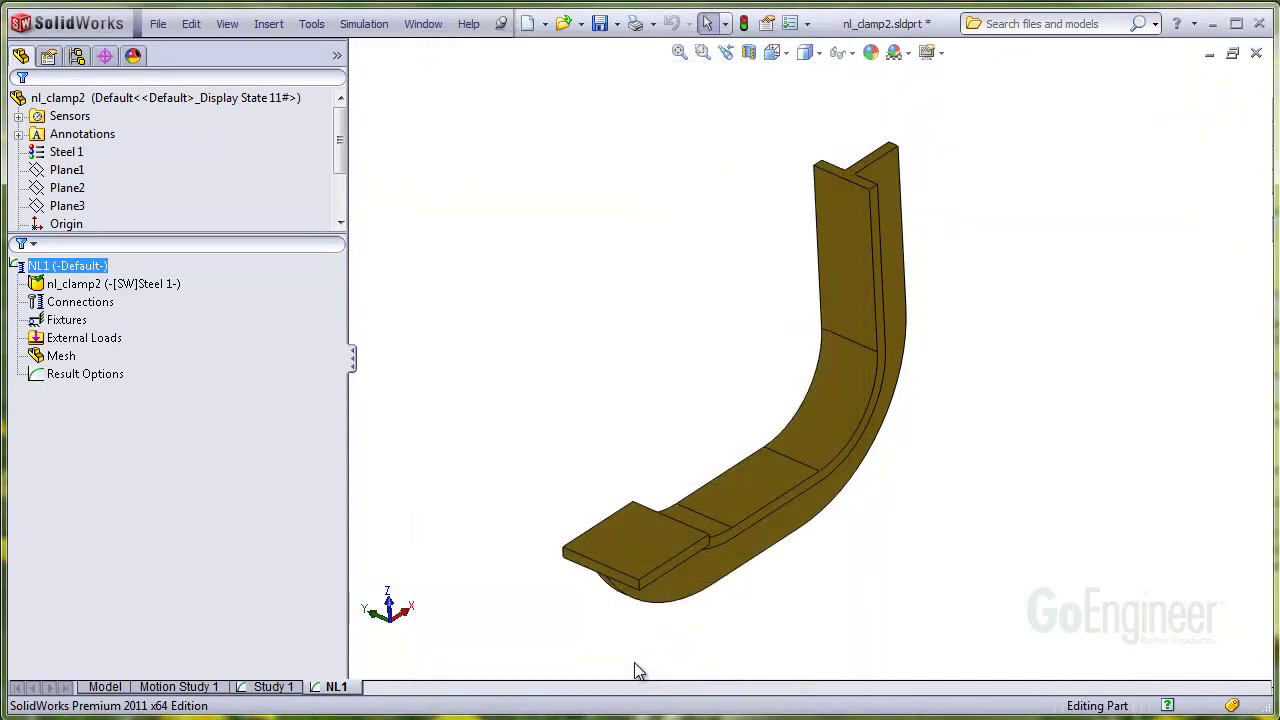
right_click(153, 284)
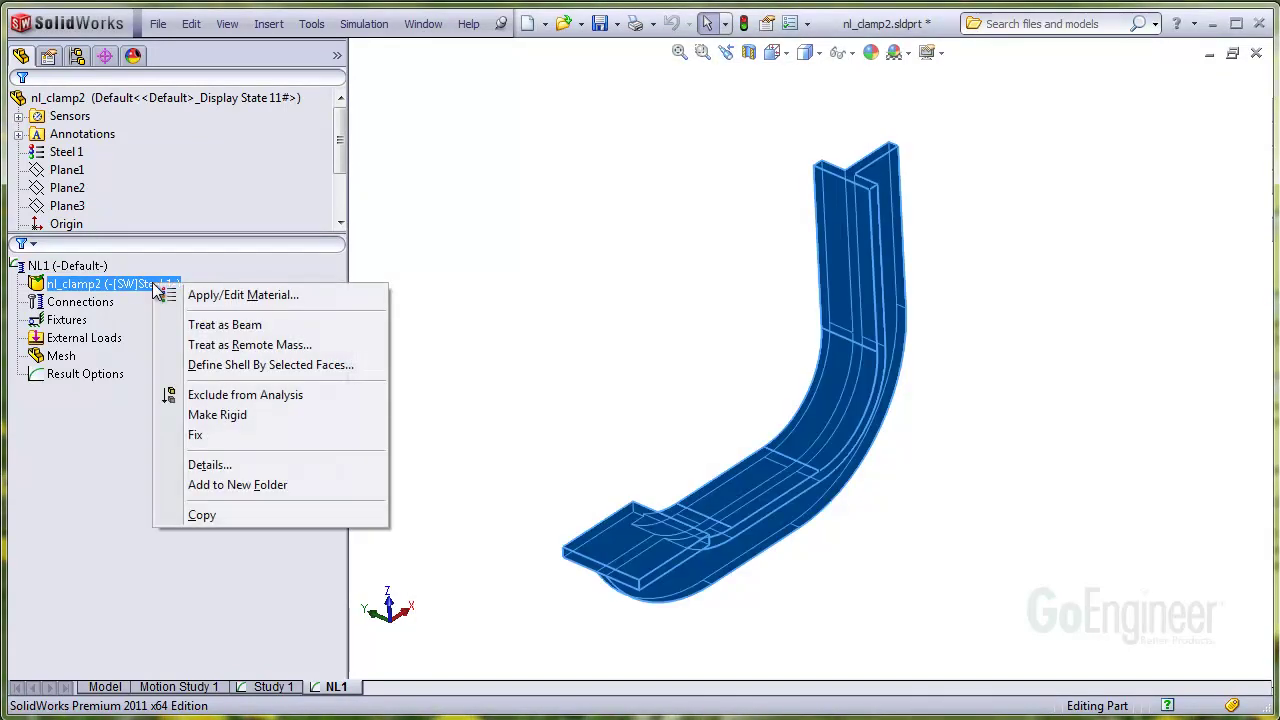
left_click(168, 295)
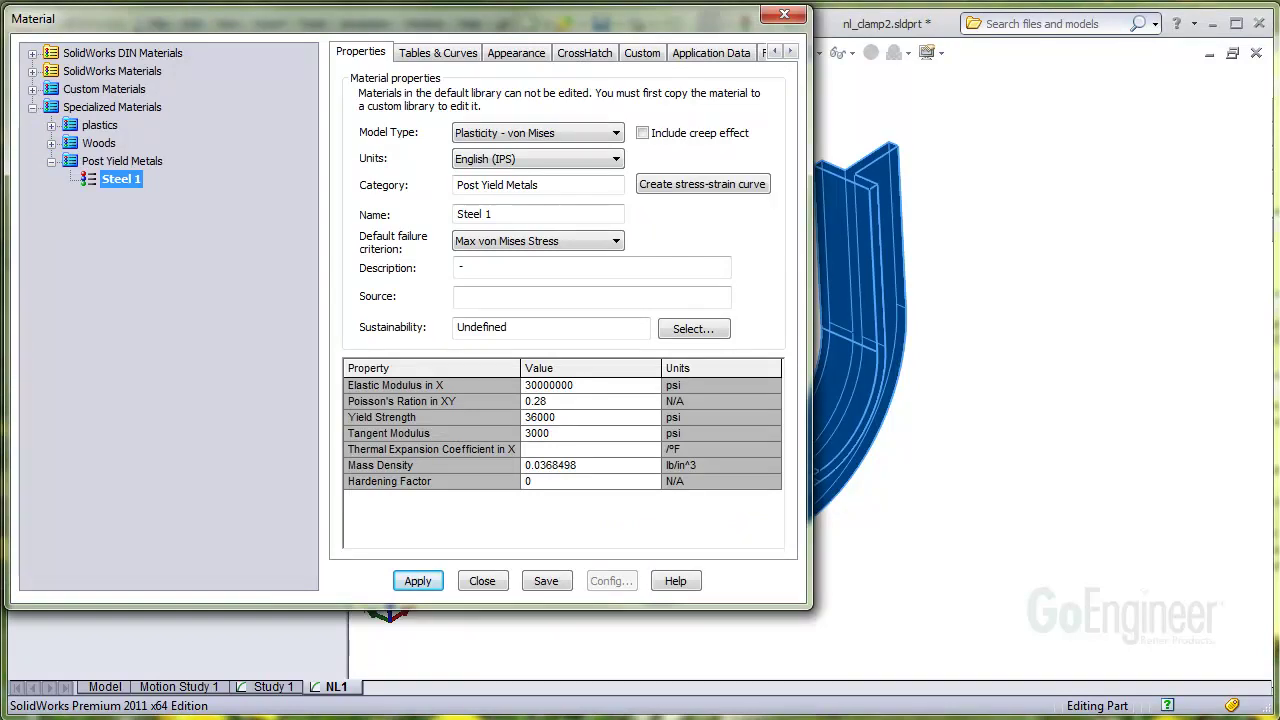
left_click(614, 136)
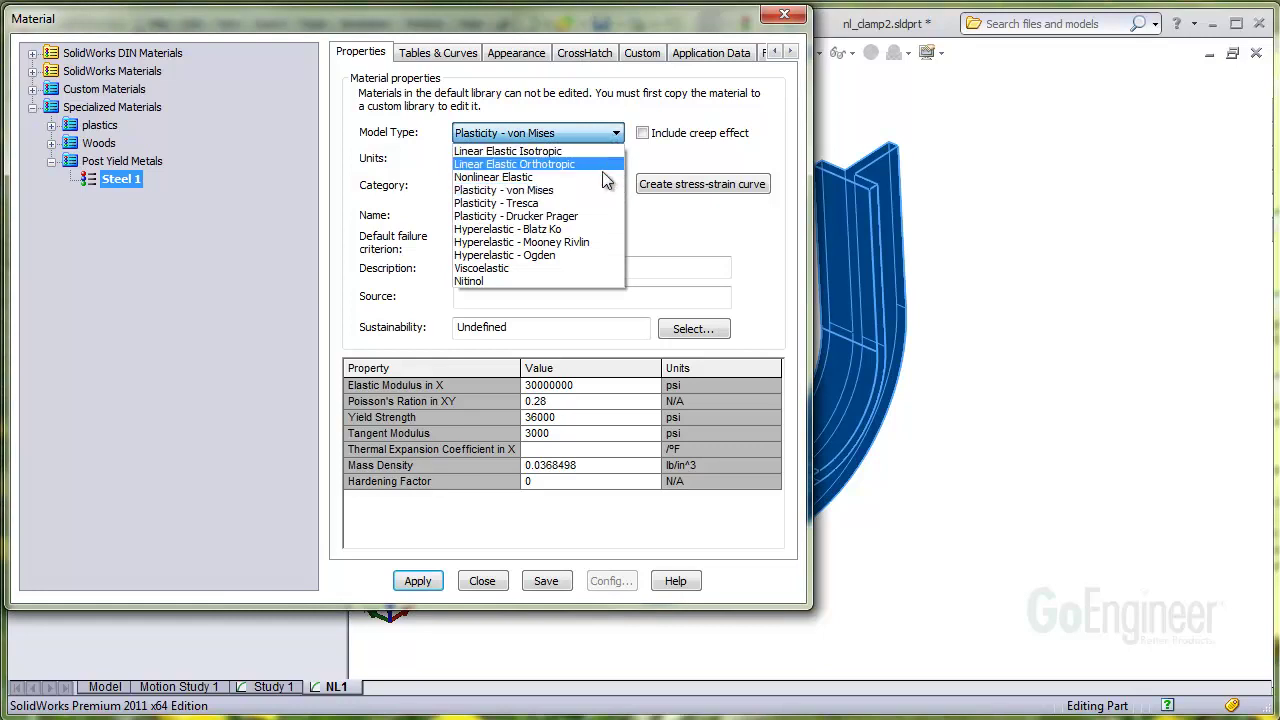
left_click(585, 334)
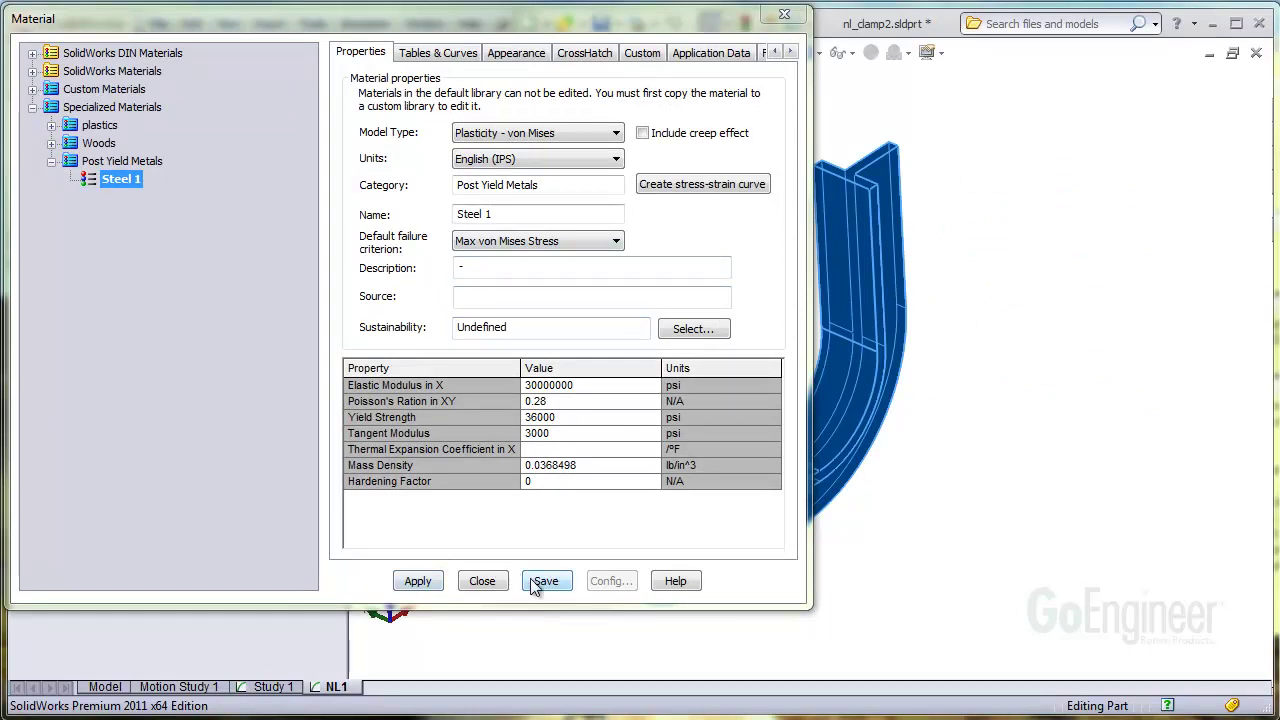
Close the material definition and add a Fixed Geometry restraint on the clamp's top face
left_click(482, 581)
right_click(80, 321)
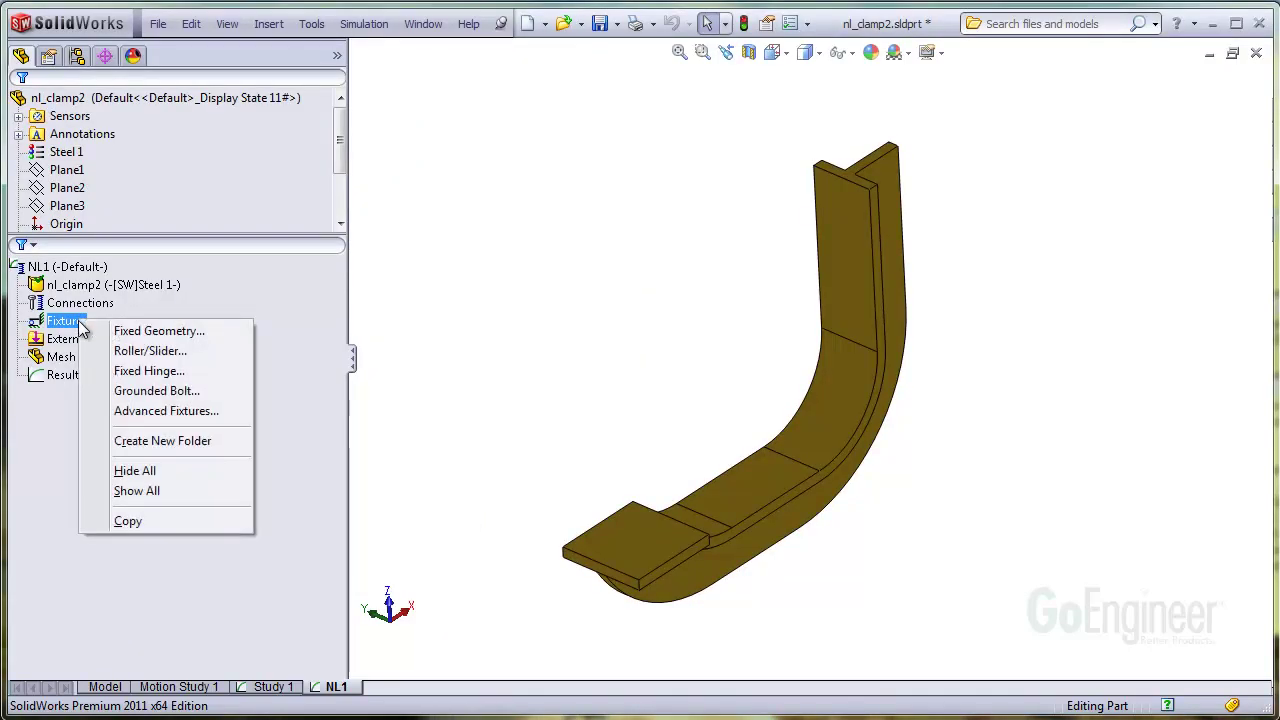
left_click(137, 334)
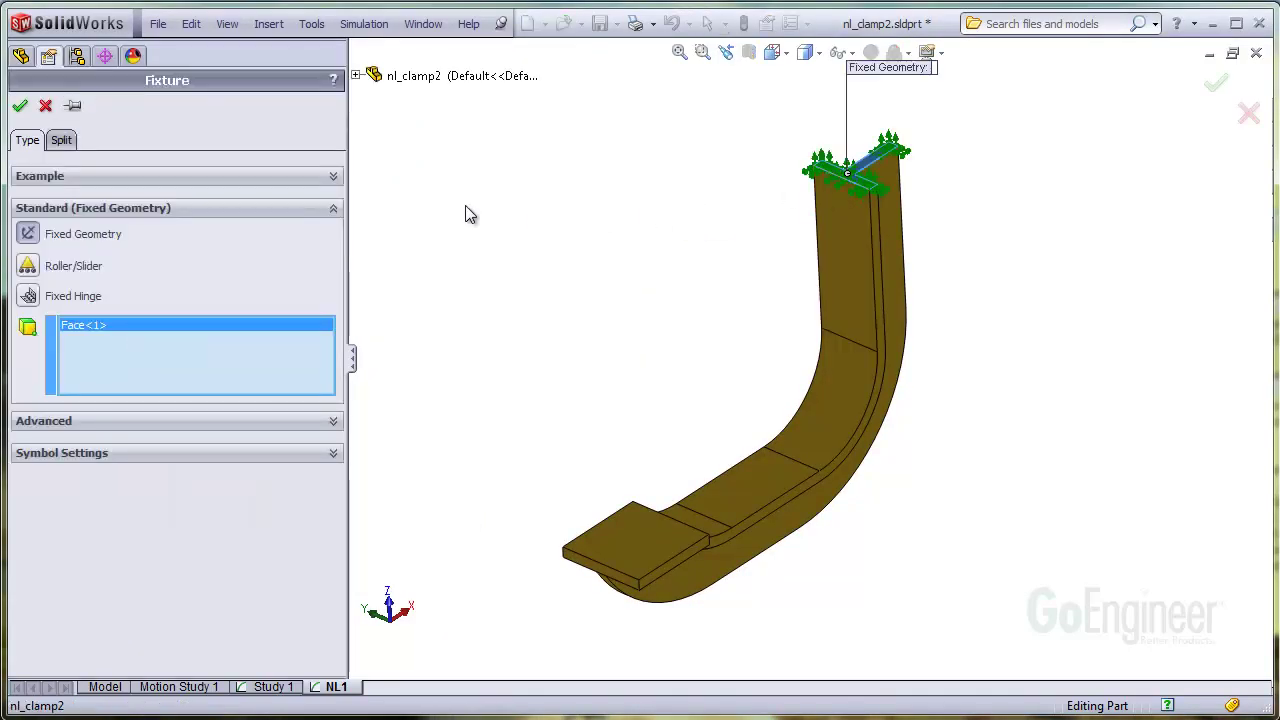
left_click(20, 105)
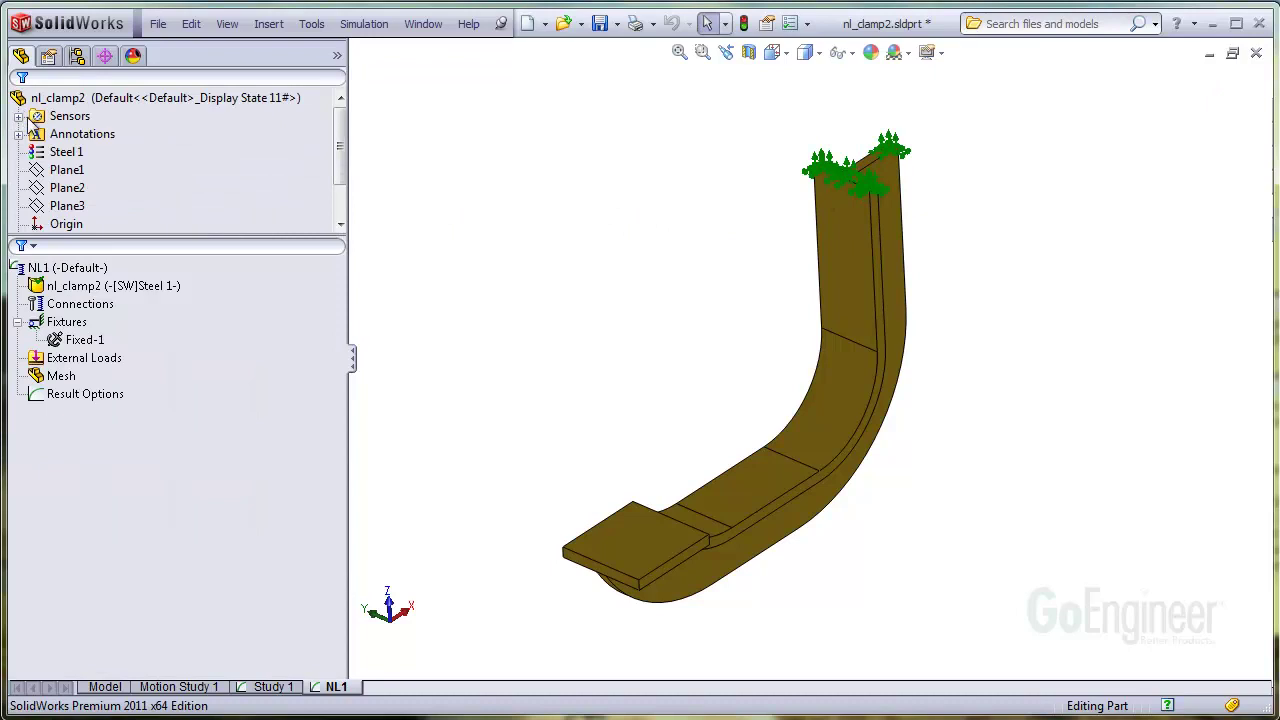
Apply a 350 lbf force to the clamp's foot face
left_click(110, 366)
right_click(110, 366)
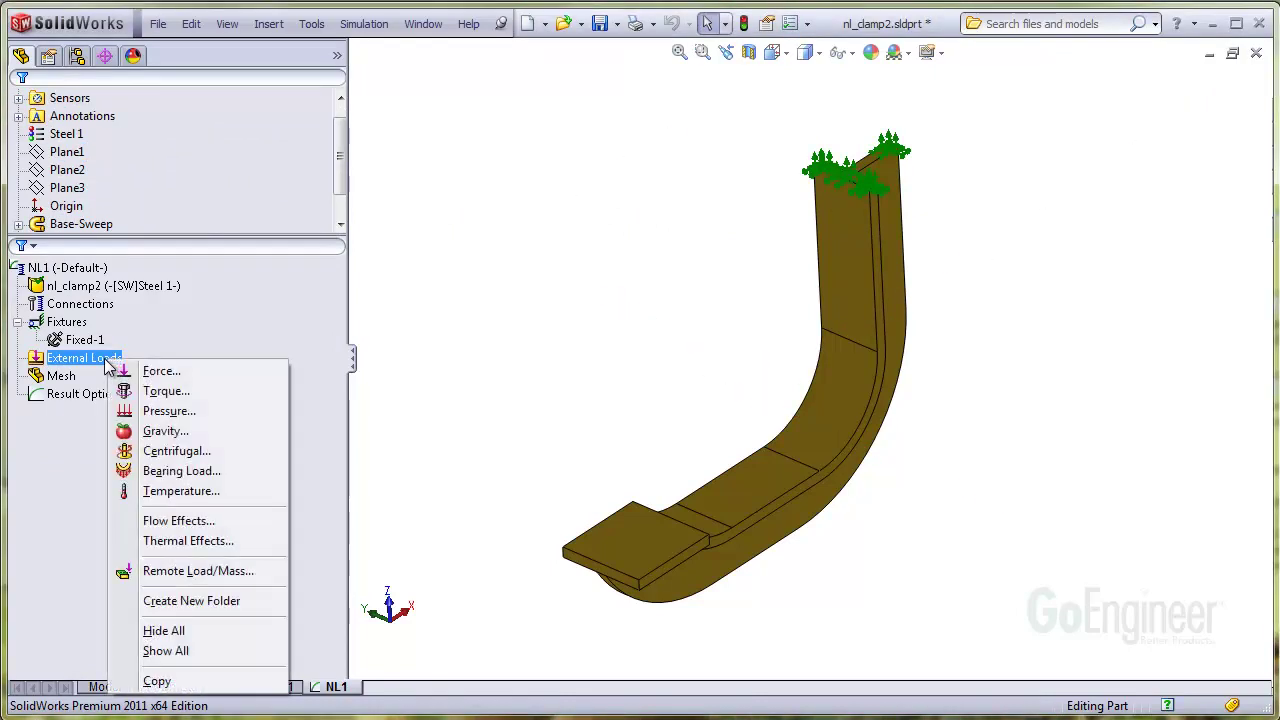
left_click(201, 371)
left_click(590, 527)
double_click(90, 428)
type("350")
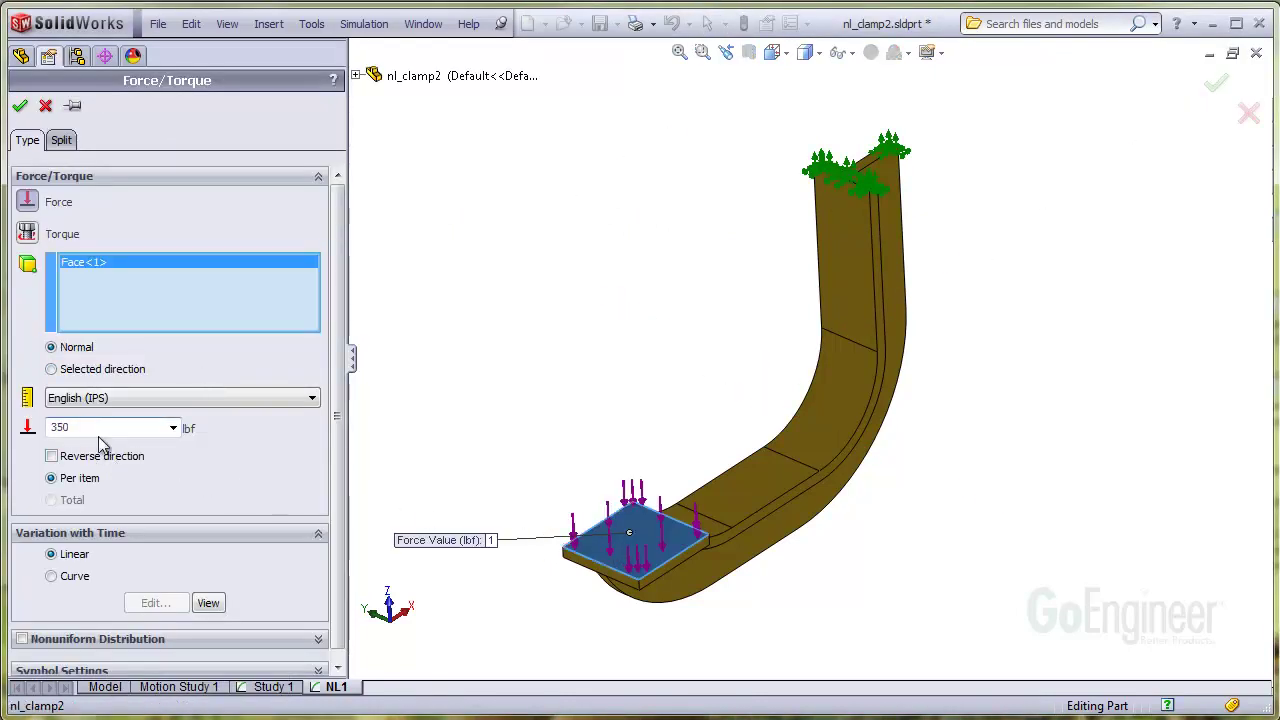
Give the force a Curve time variation of (0,0), (1,1), (2,0) and confirm it
left_click(55, 576)
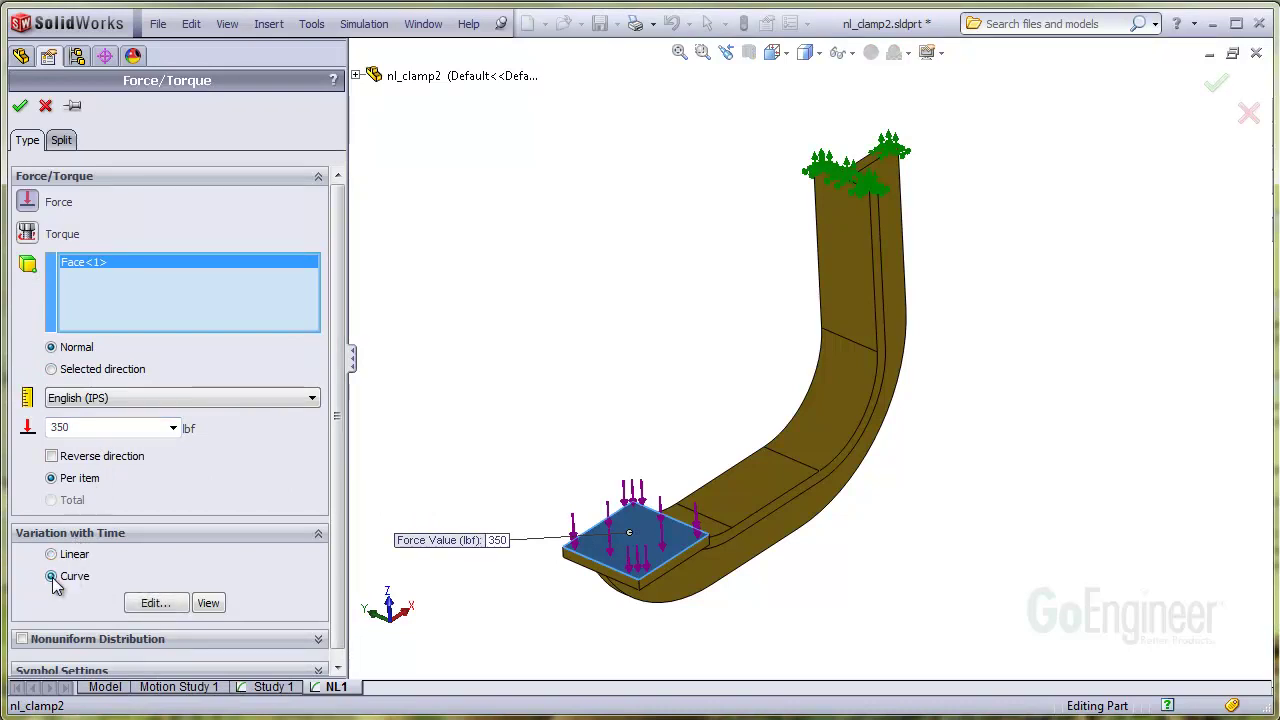
left_click(155, 603)
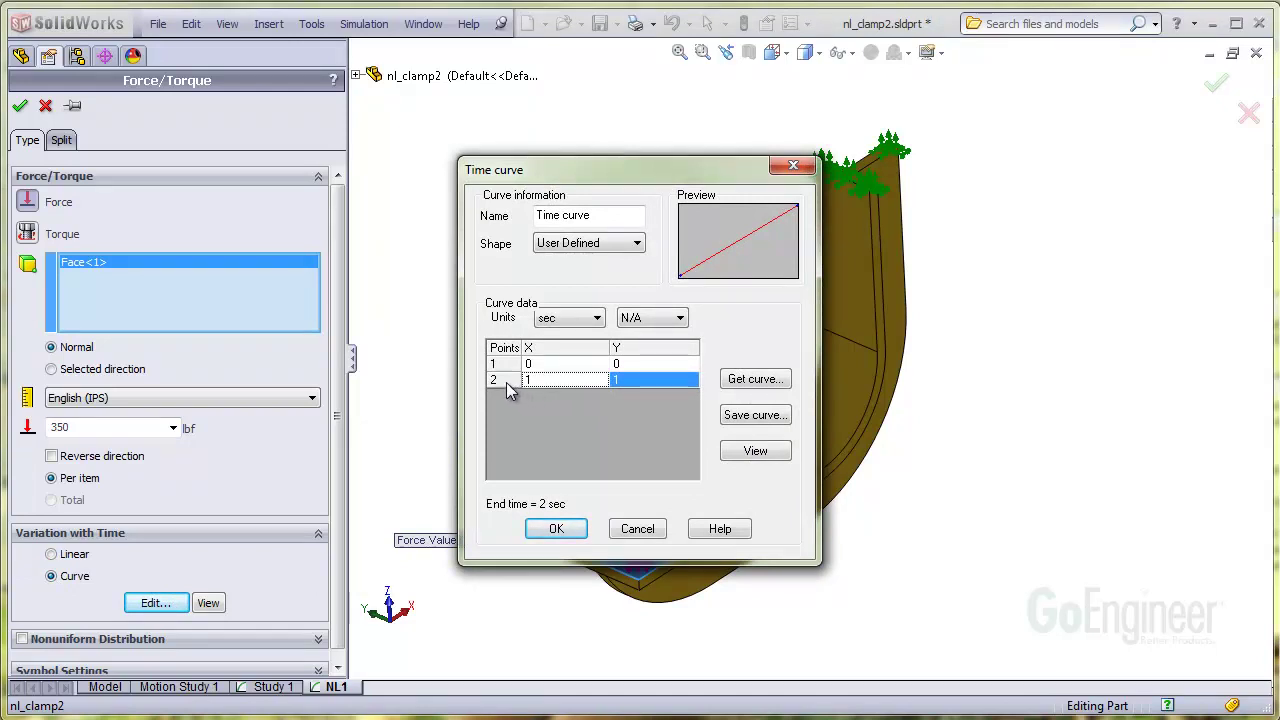
key("Tab")
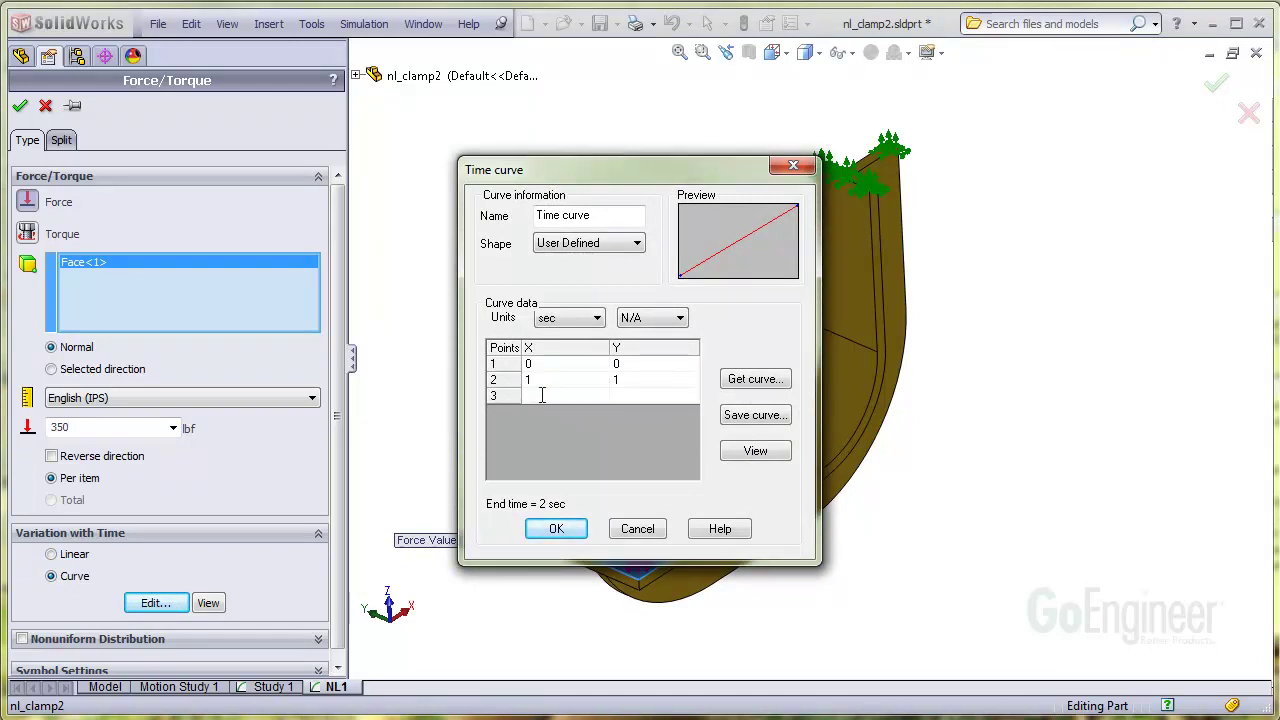
type("2")
key("Tab")
type("0")
left_click(640, 382)
left_click(556, 529)
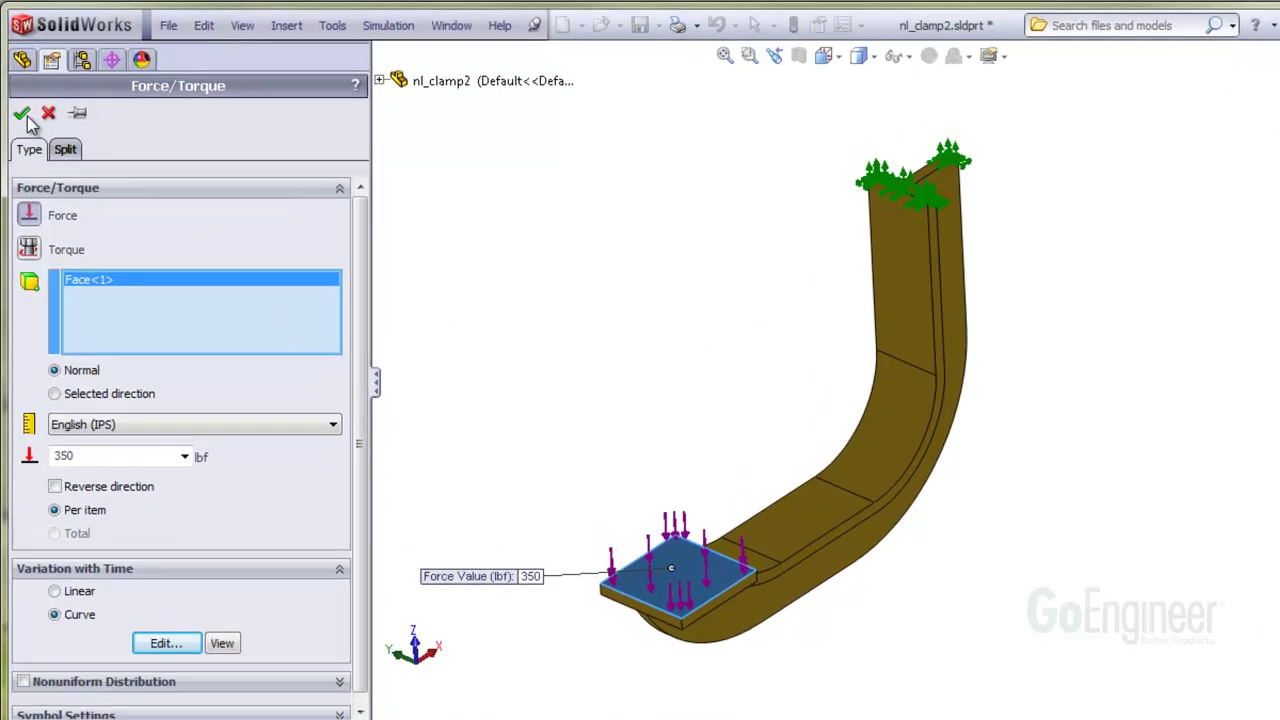
left_click(20, 105)
scroll(95, 175, "down", 1)
left_click(156, 627)
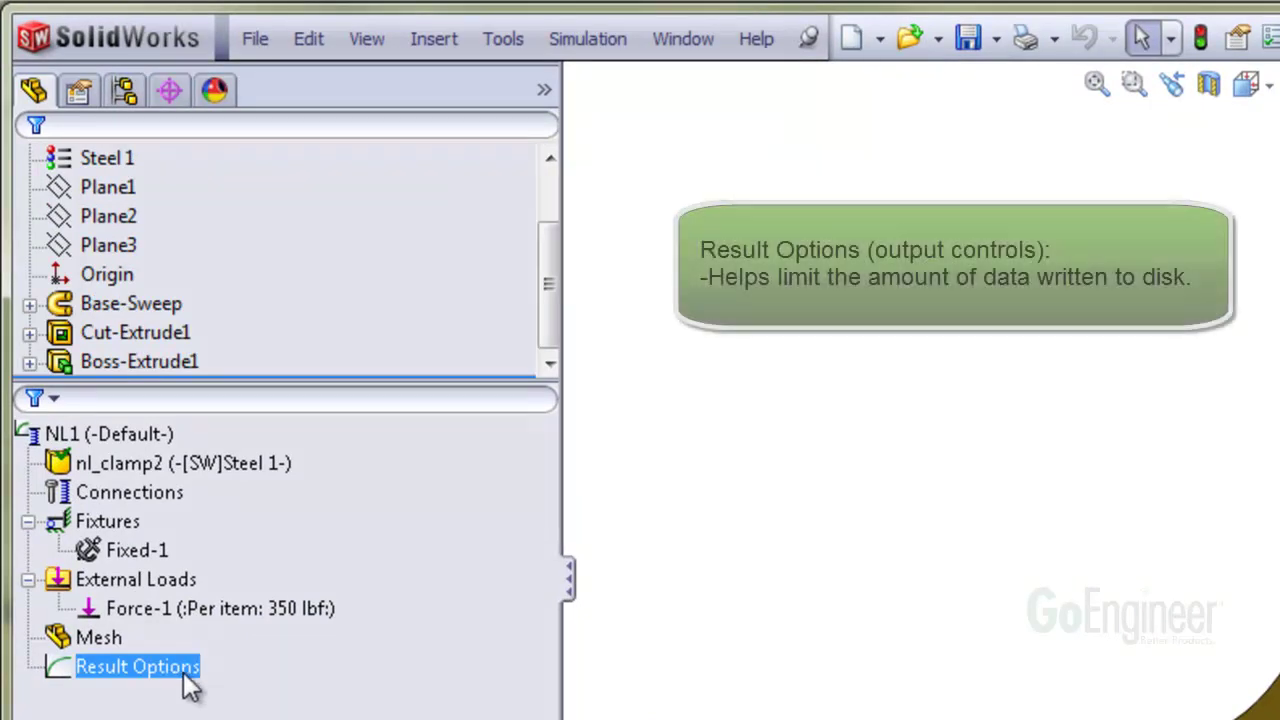
Save results for solution steps 1 to 100 at increment 1, with Response Plots left at None
right_click(182, 673)
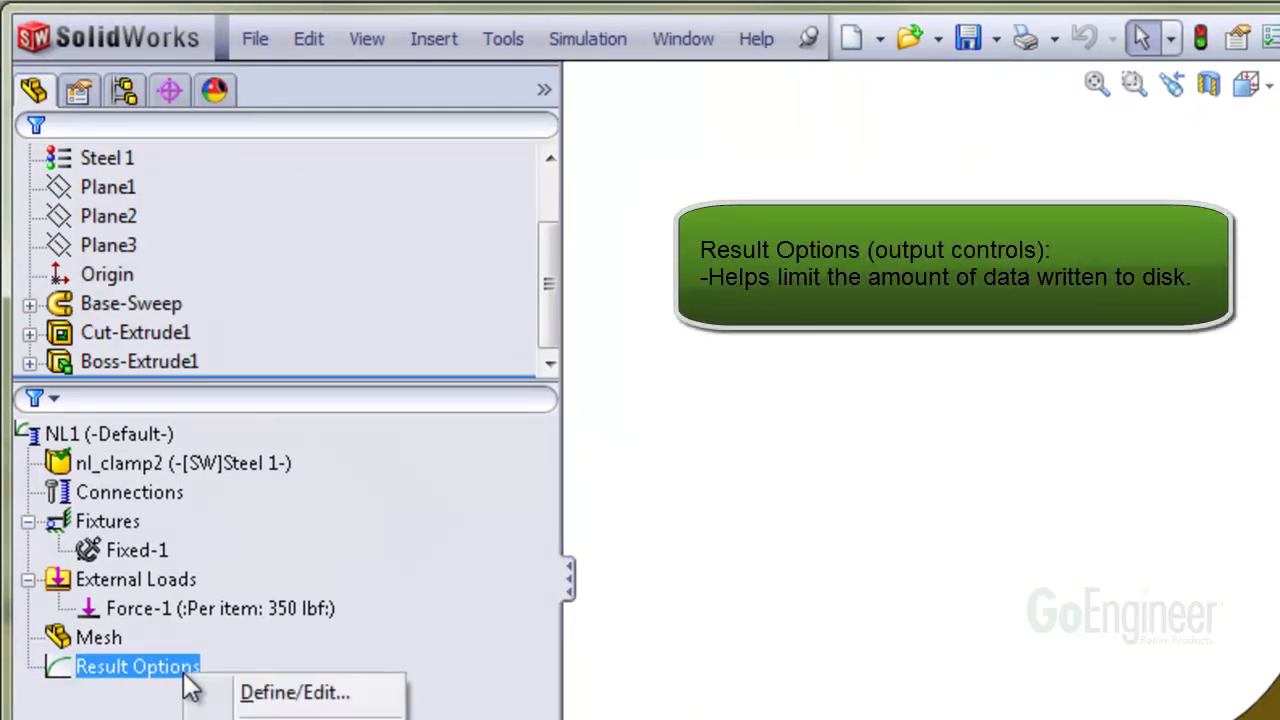
left_click(337, 702)
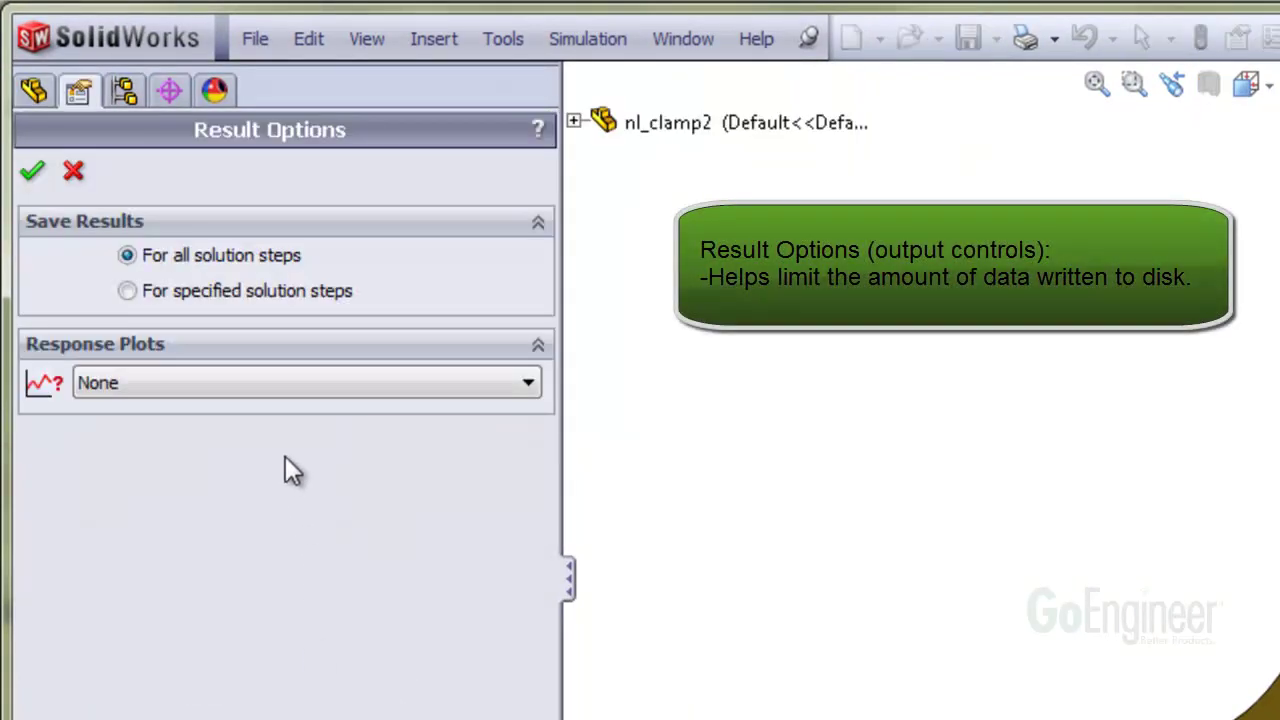
left_click(127, 291)
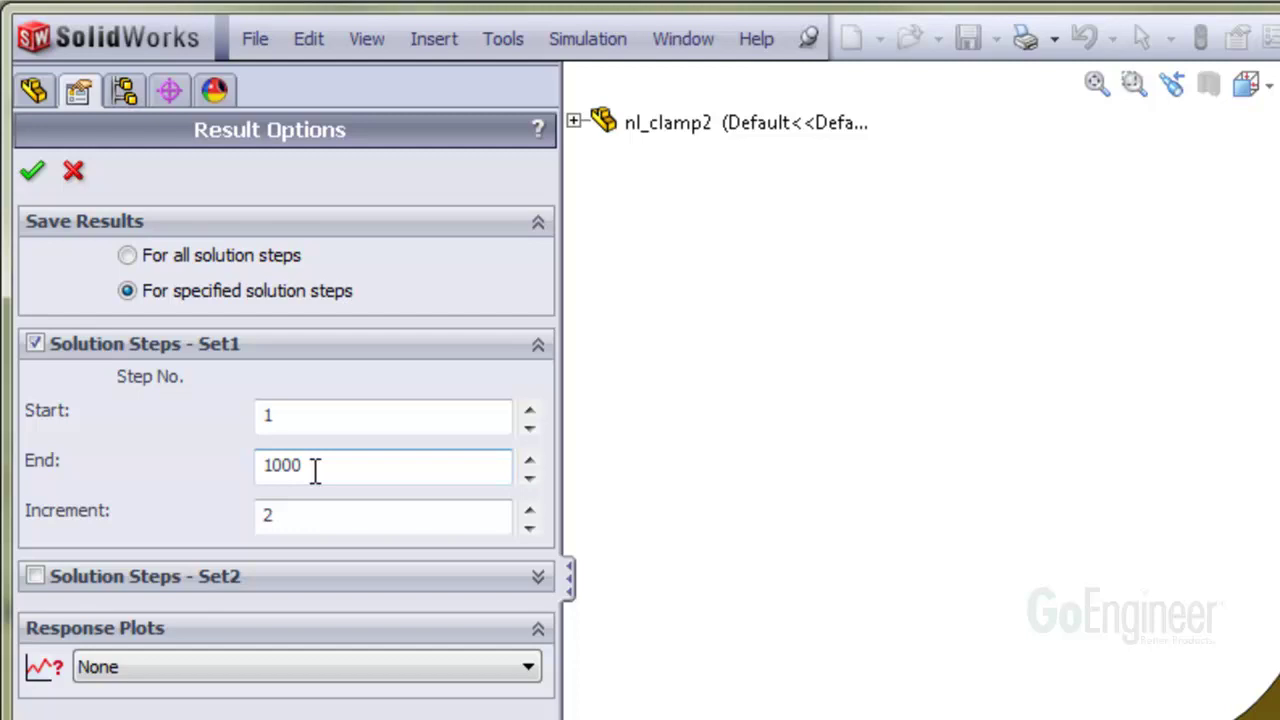
left_click_drag(304, 467, 260, 466)
type("100")
left_click_drag(291, 517, 266, 515)
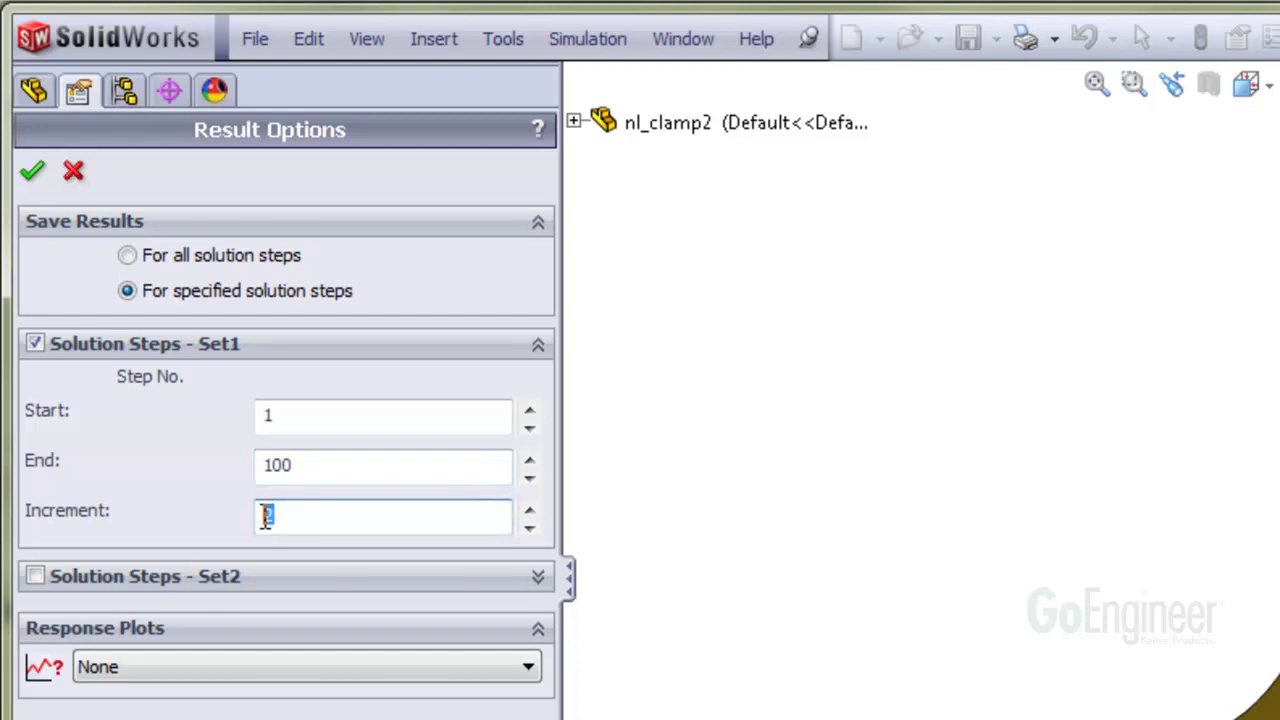
type("1")
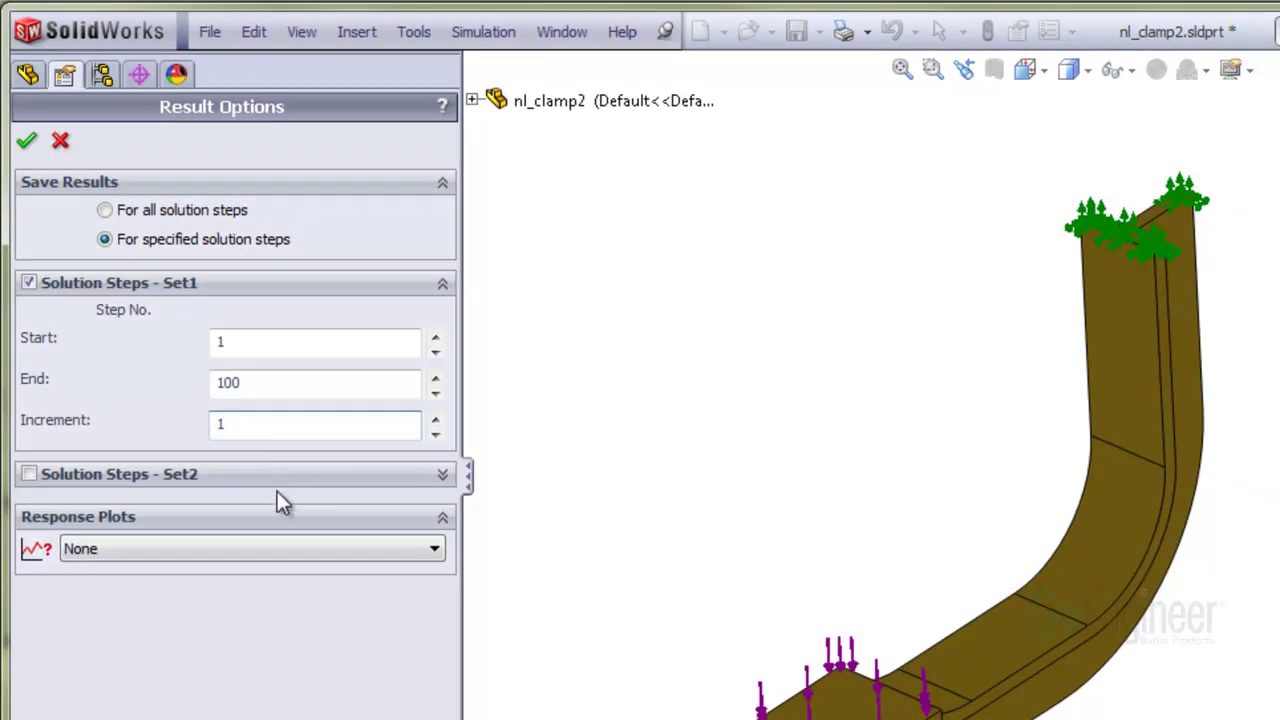
left_click(435, 550)
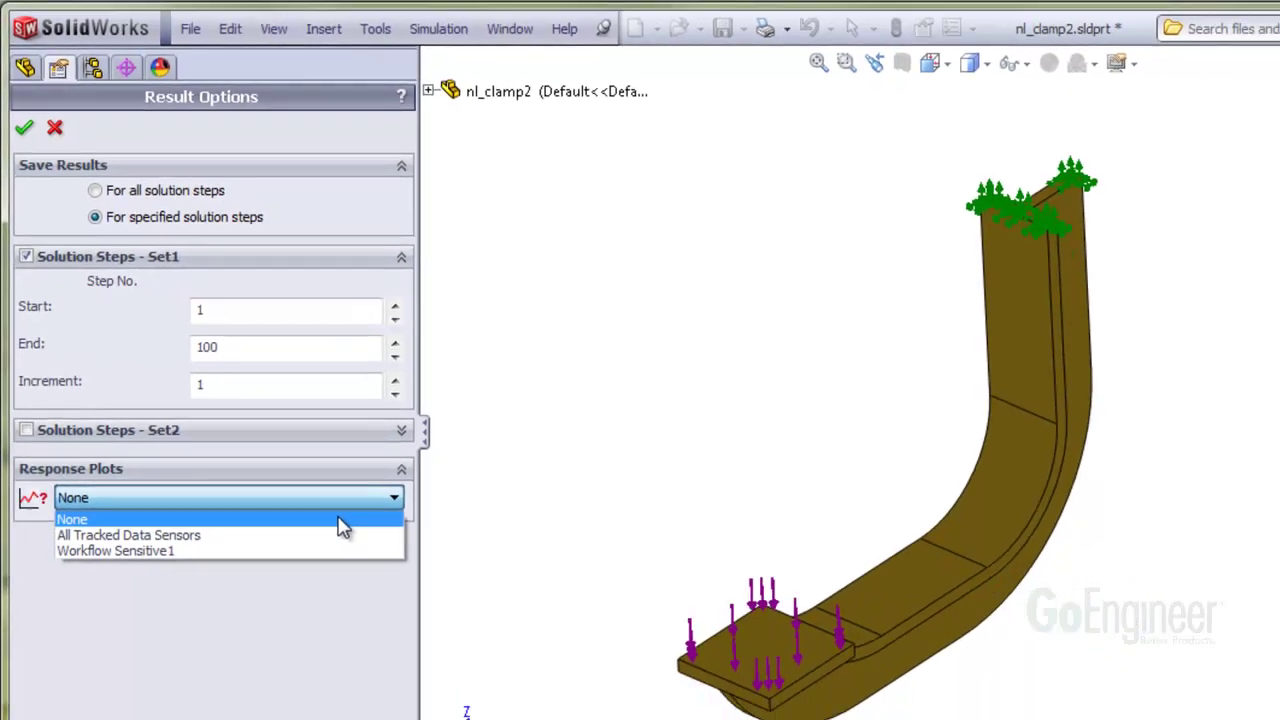
left_click(385, 572)
left_click(25, 112)
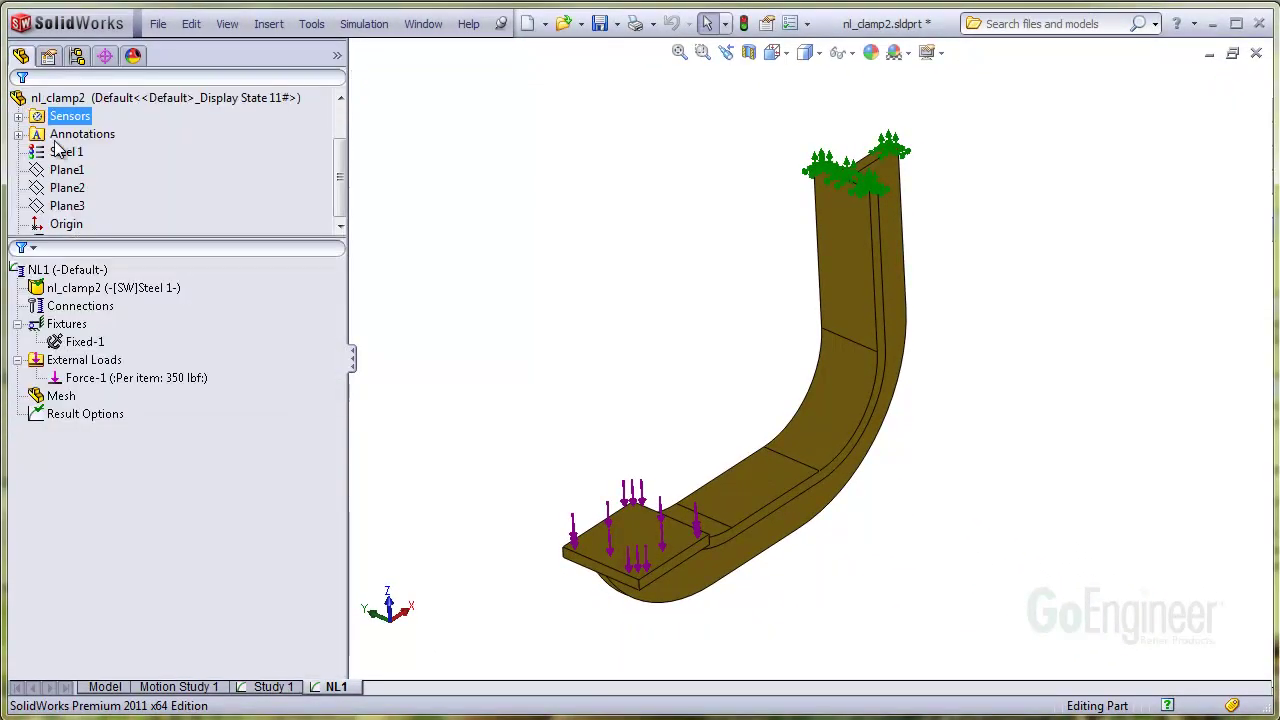
Generate a coarse, draft-quality solid mesh on the clamp
right_click(60, 397)
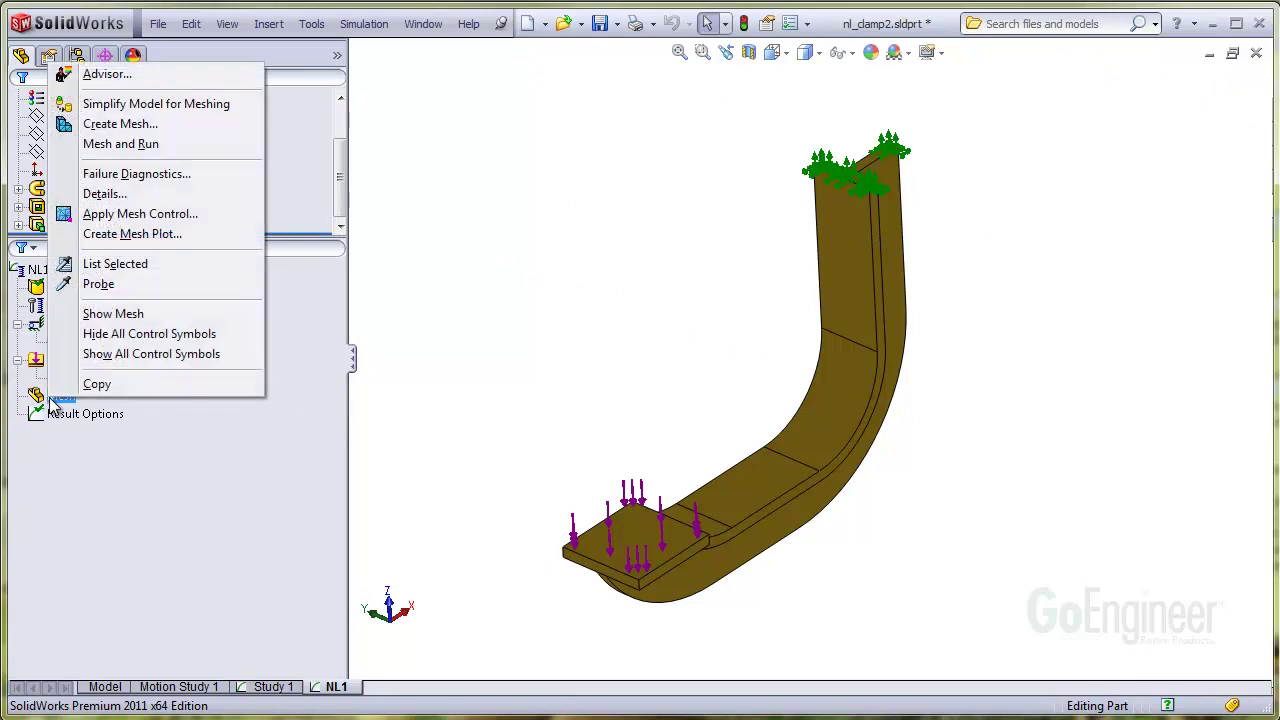
left_click(141, 124)
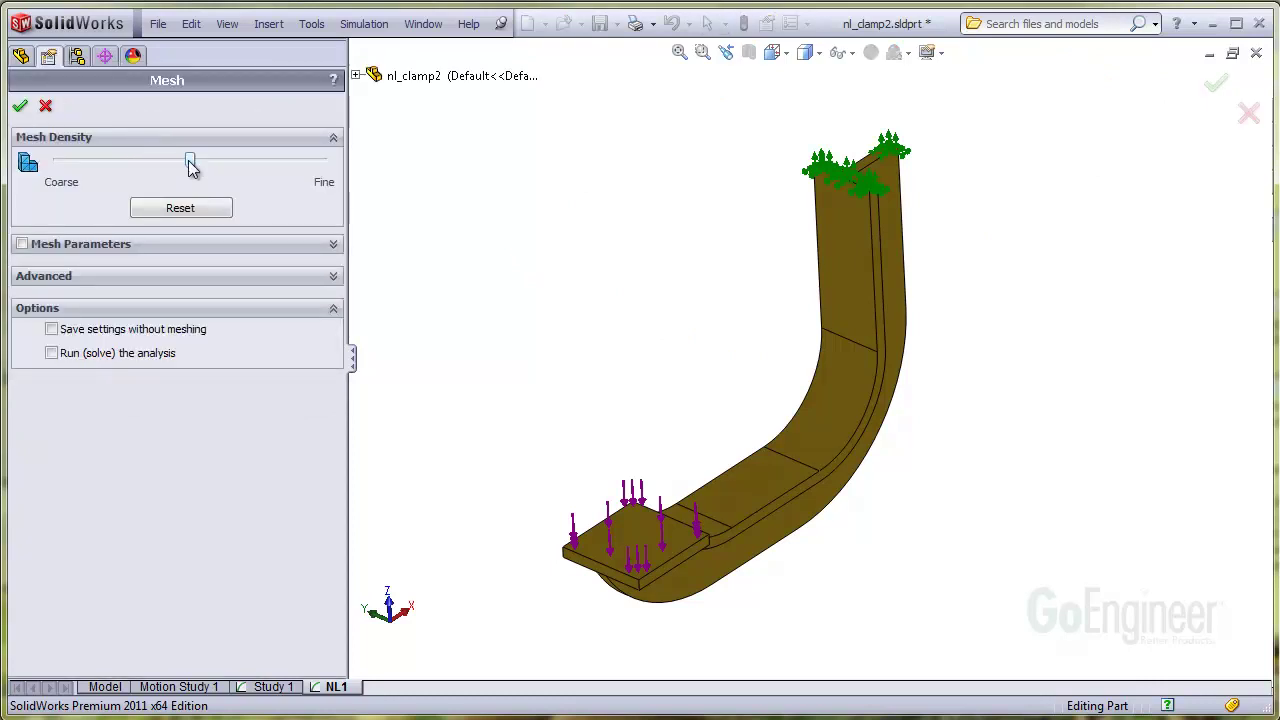
left_click_drag(190, 162, 97, 165)
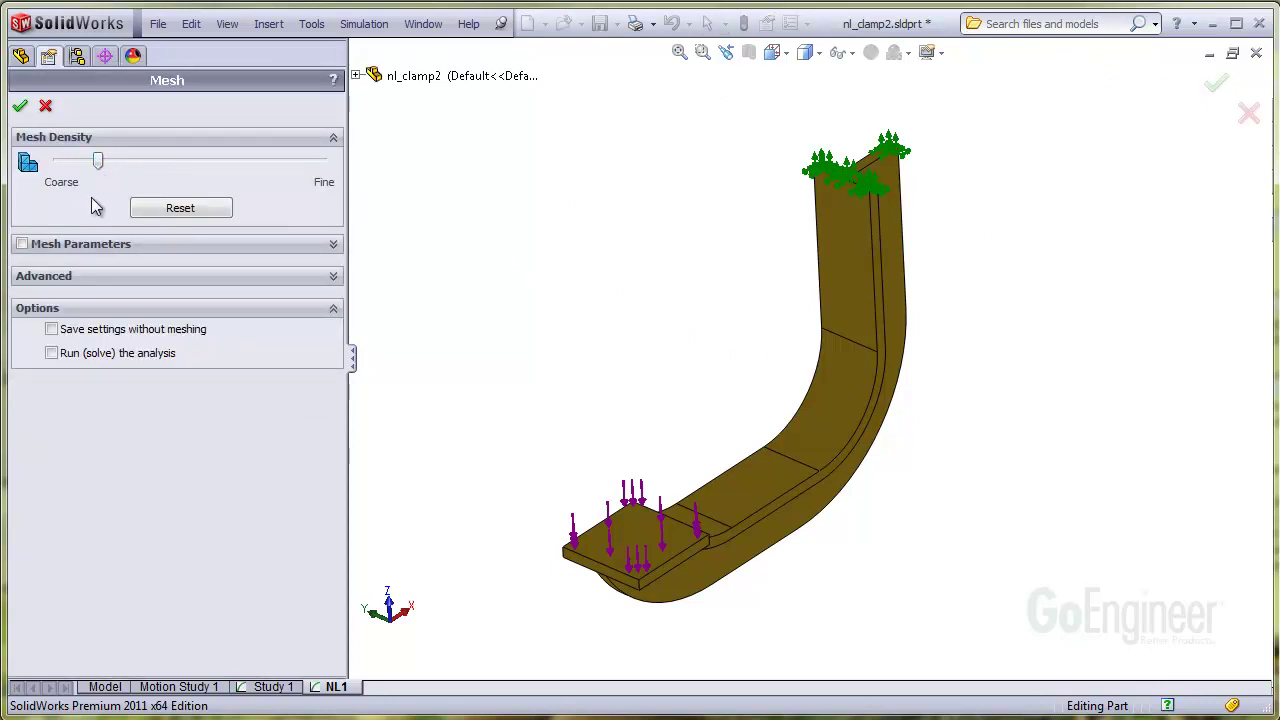
left_click(88, 274)
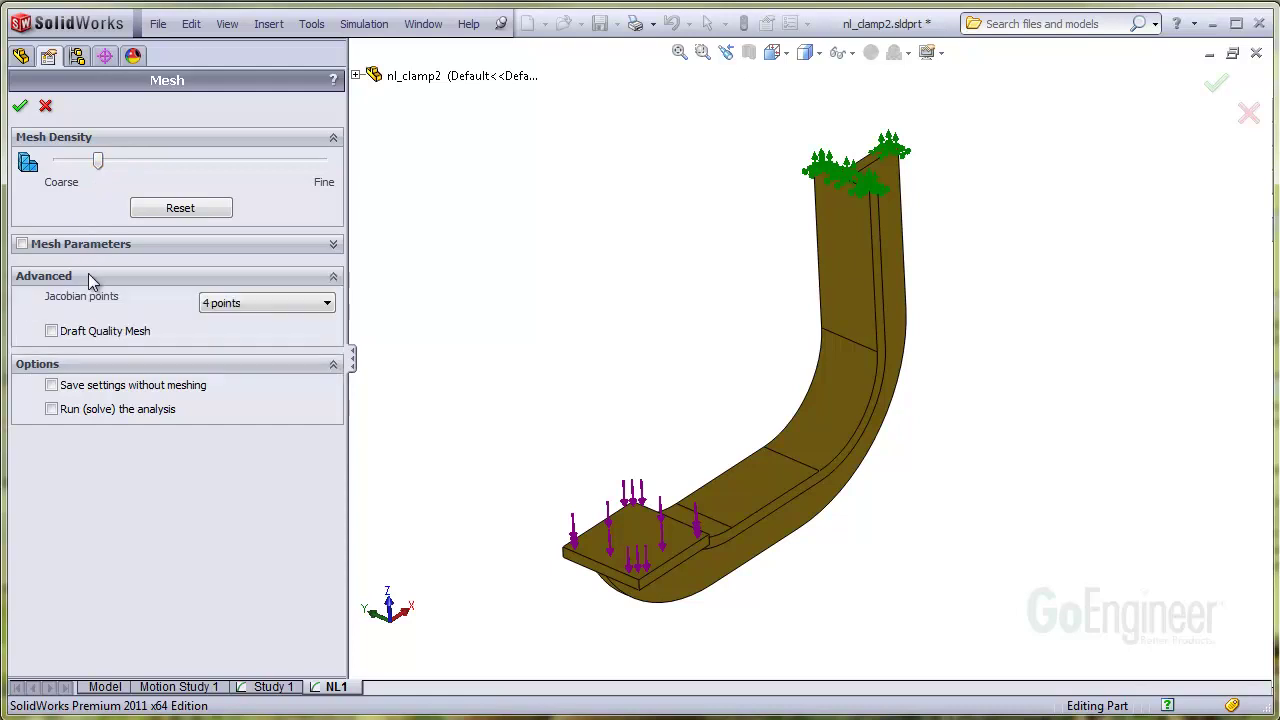
left_click(51, 331)
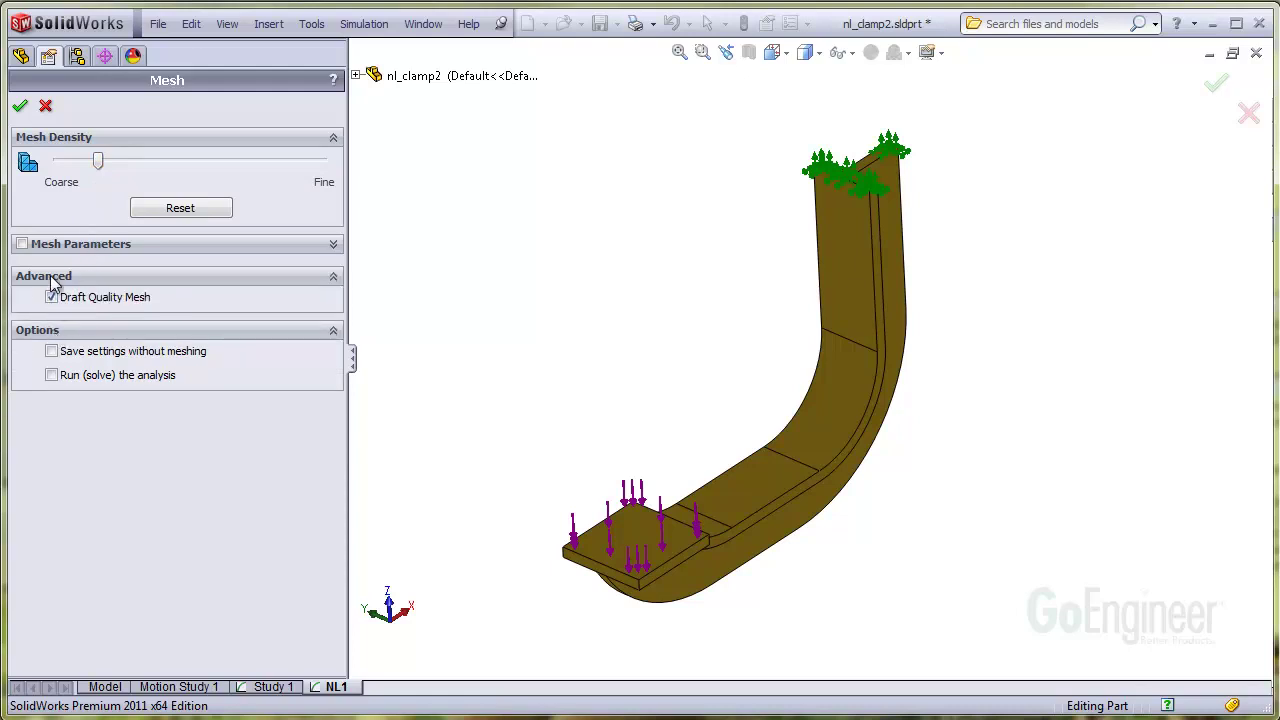
left_click(21, 108)
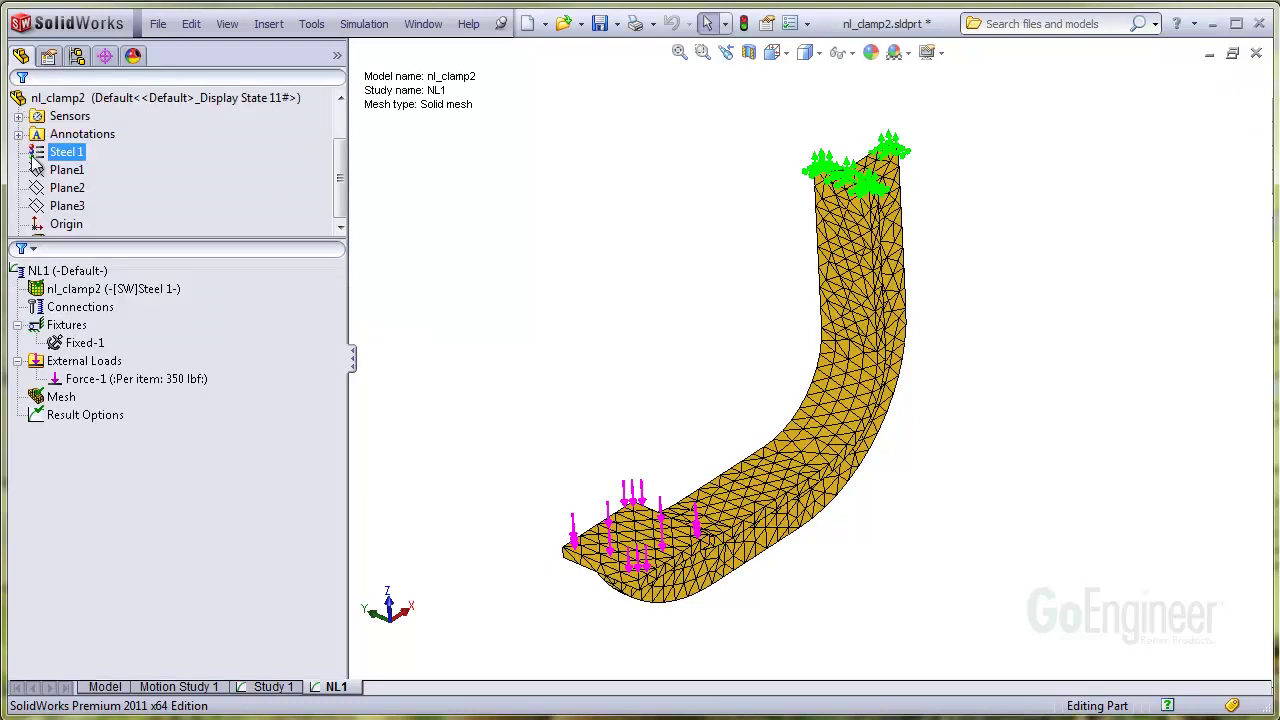
Run the NL1 study, move the solver window aside, and expand its detailed progress
right_click(93, 275)
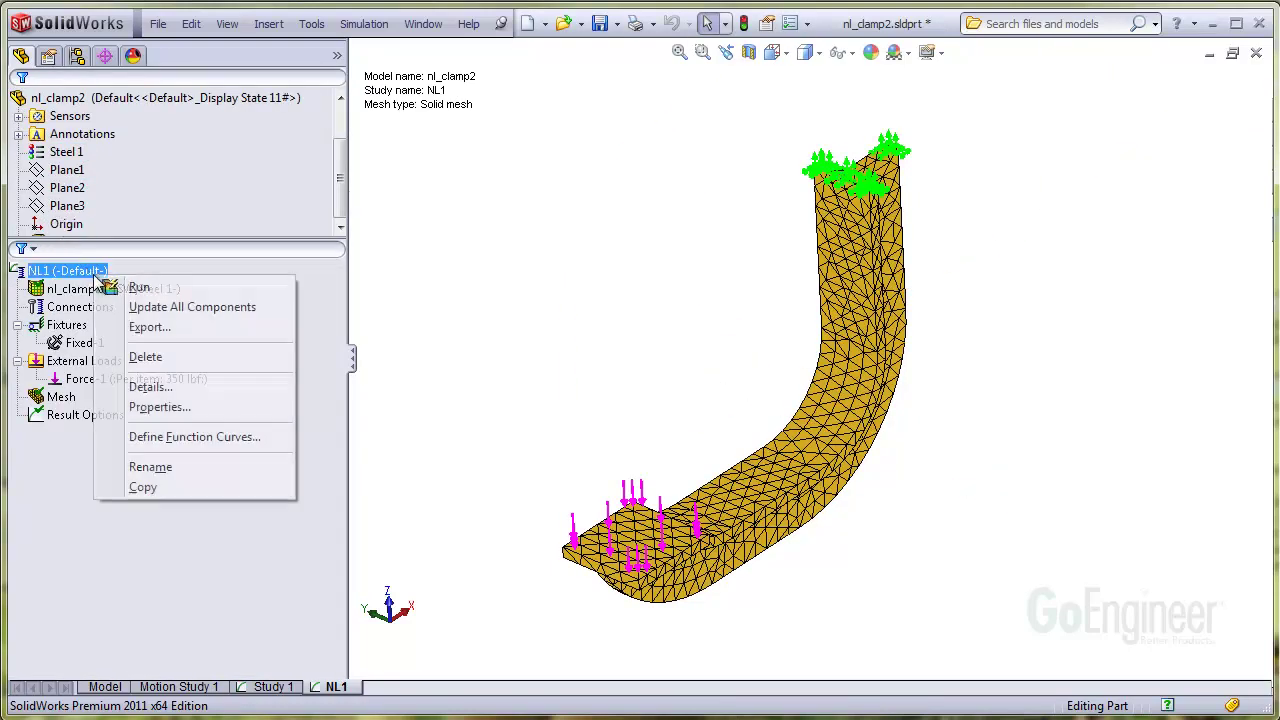
left_click(174, 293)
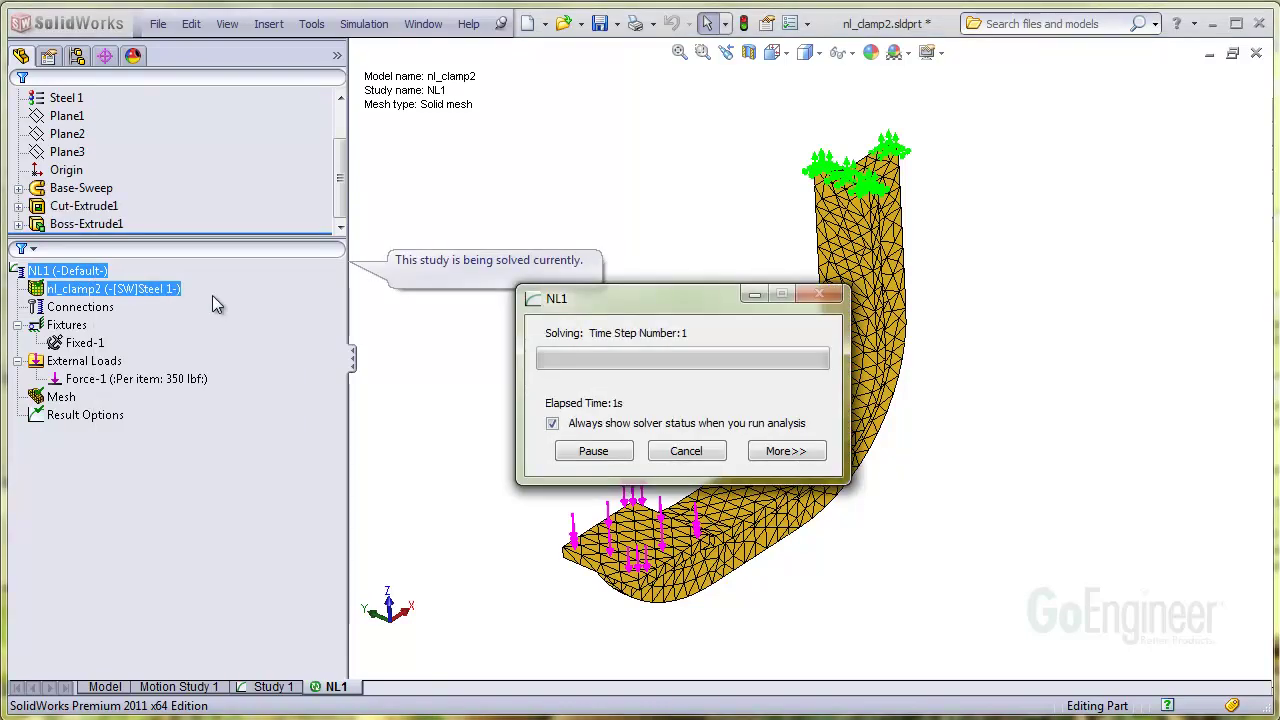
left_click_drag(584, 301, 451, 140)
left_click(640, 292)
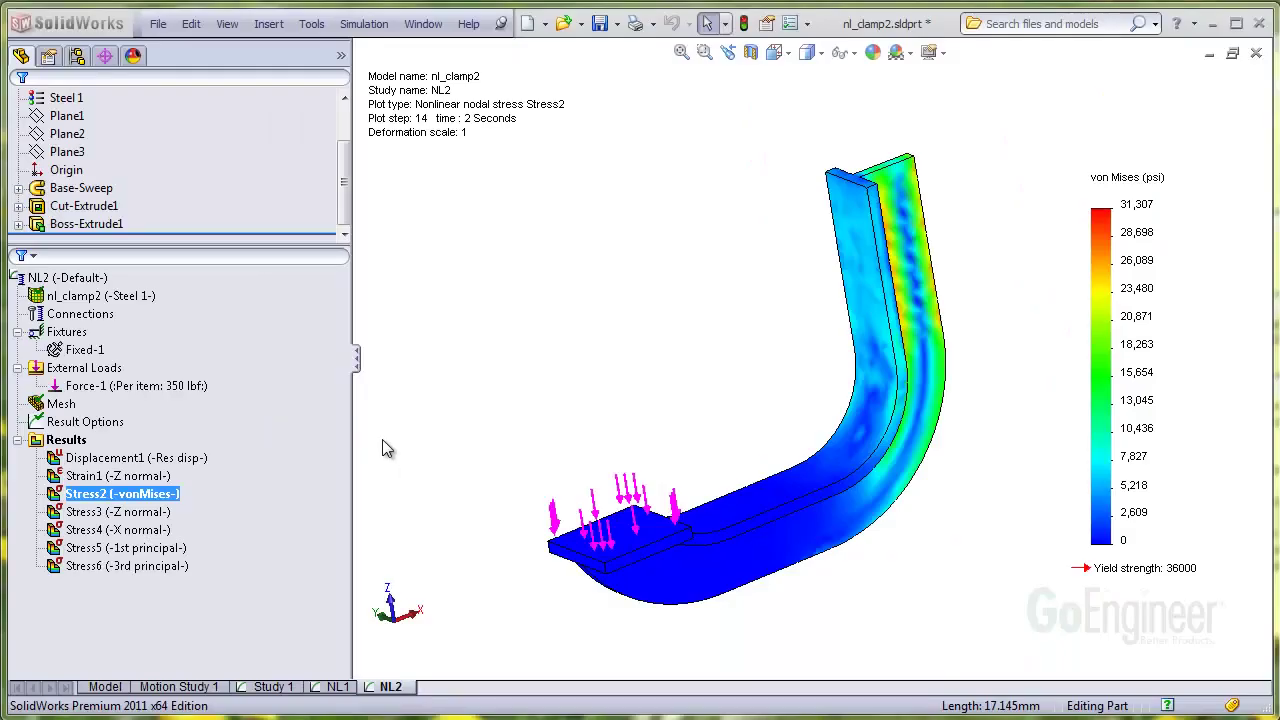
Animate the NL2 von Mises stress plot, then stop the animation
left_click(275, 464)
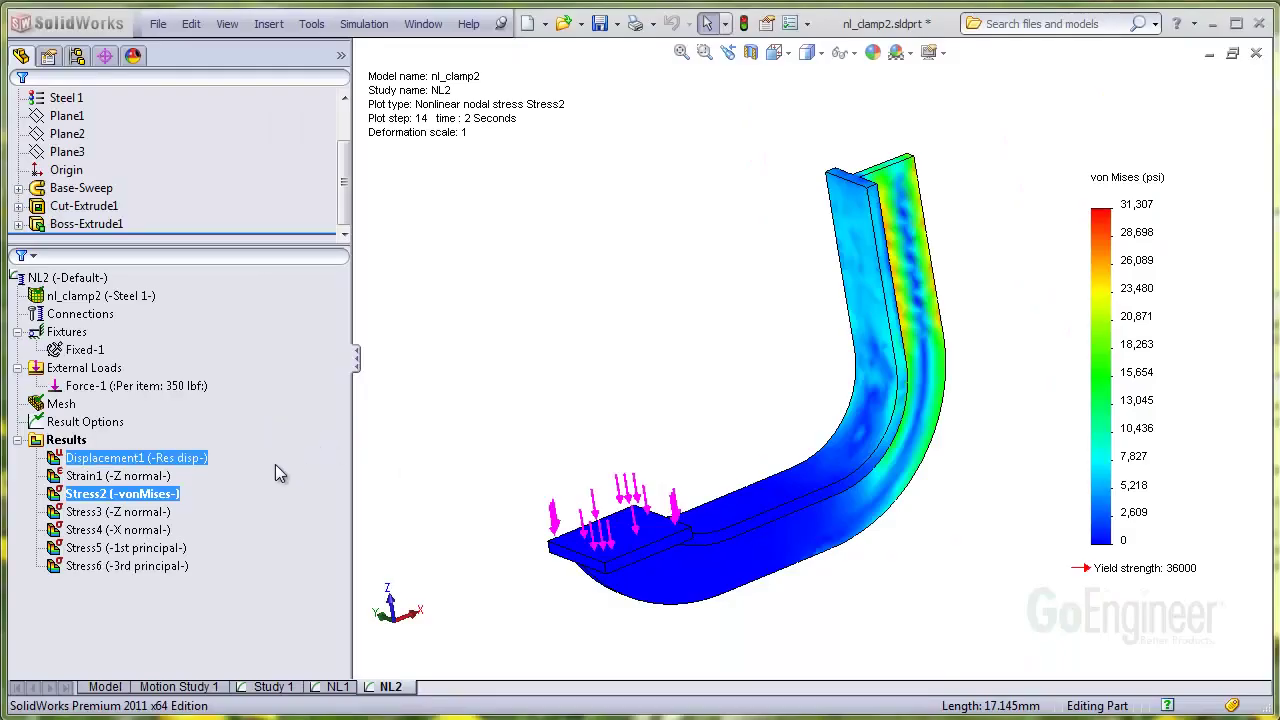
right_click(168, 494)
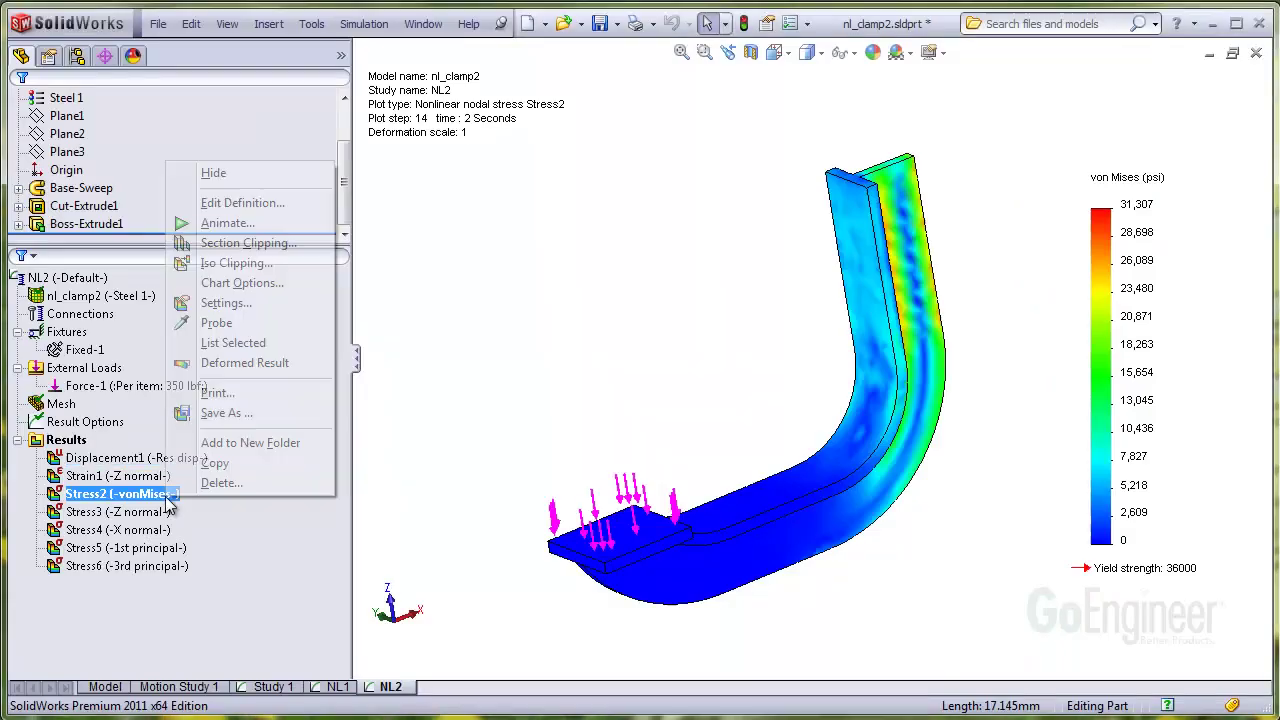
left_click(228, 223)
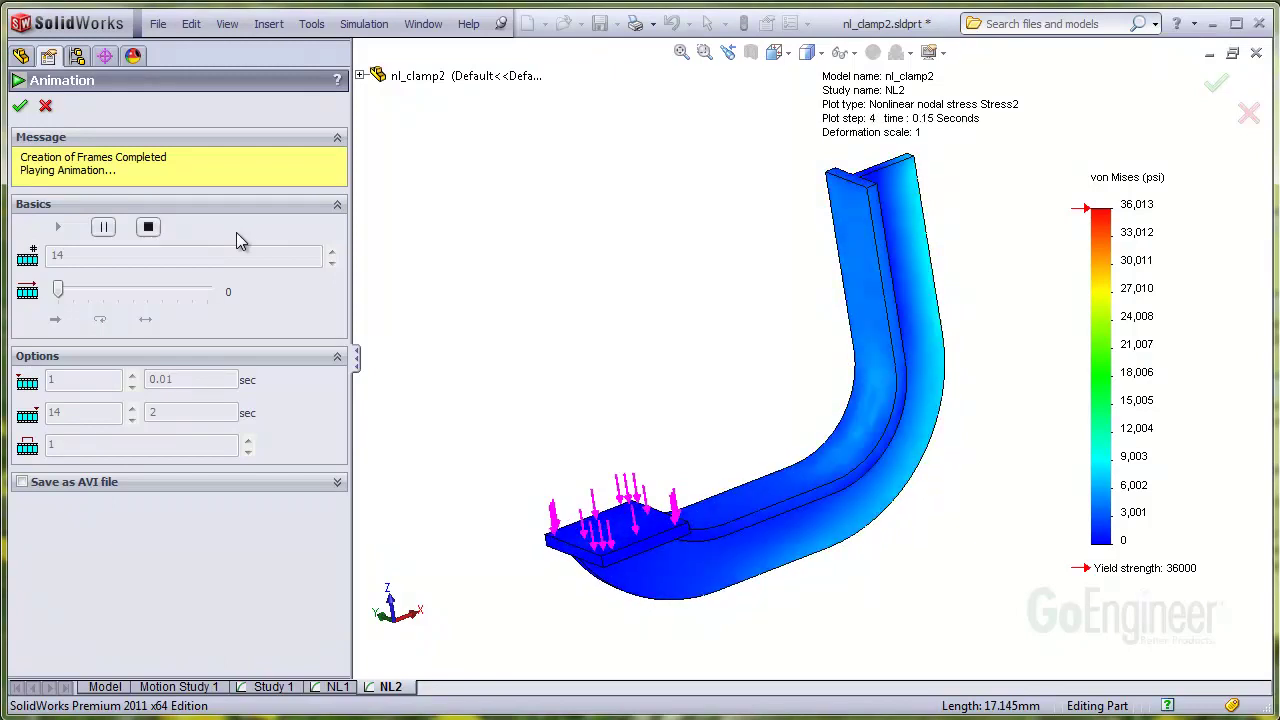
key("Escape")
right_click(70, 442)
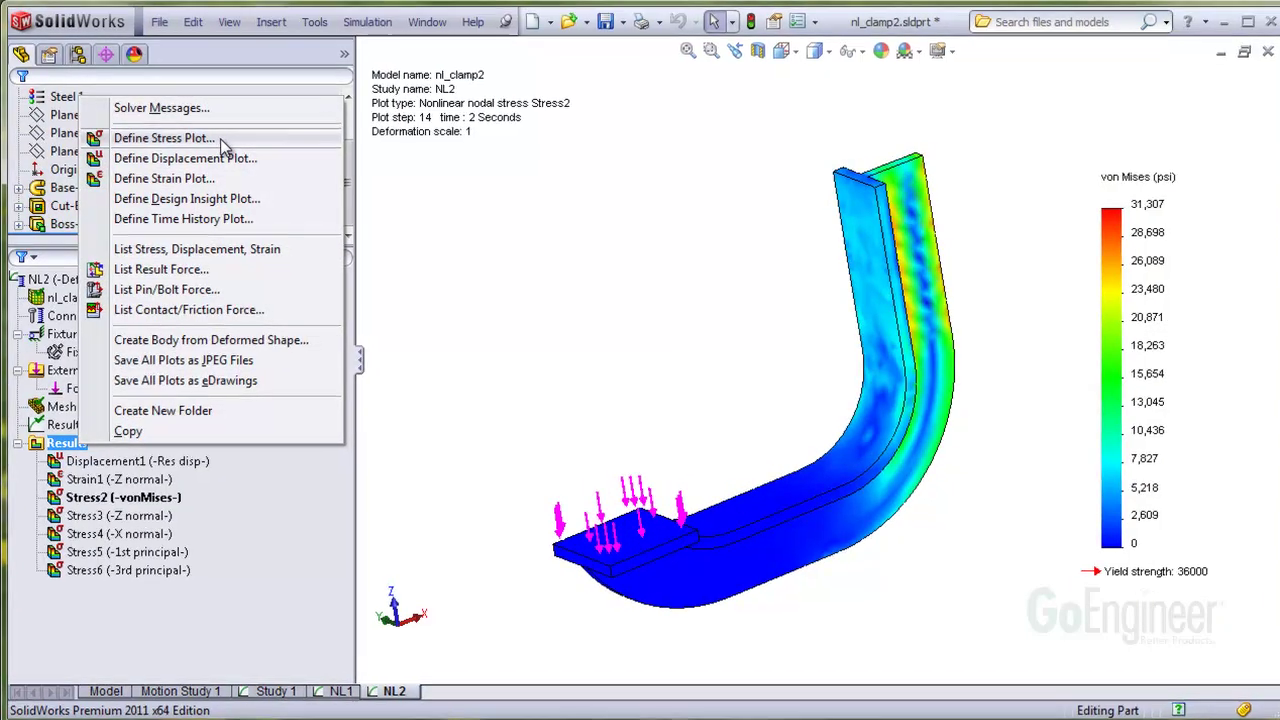
Define a P3: 3rd Principal Stress plot for NL2 at plot step 7
left_click(219, 141)
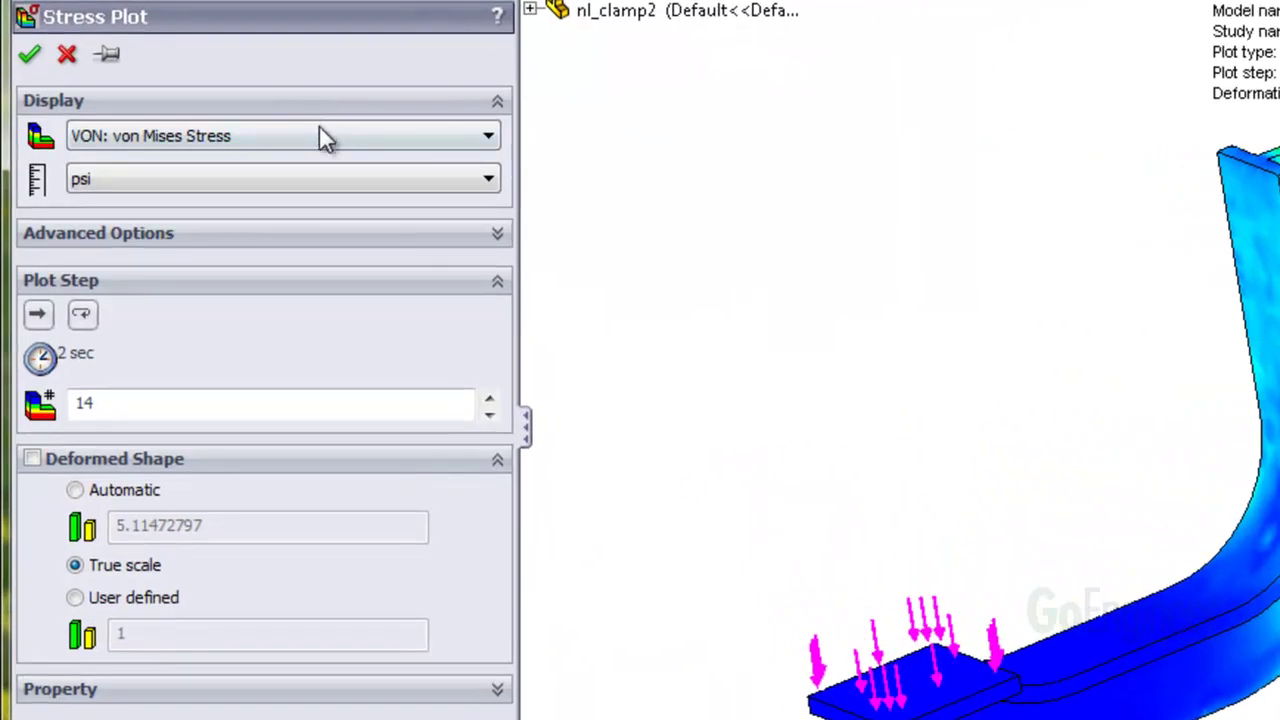
left_click(318, 136)
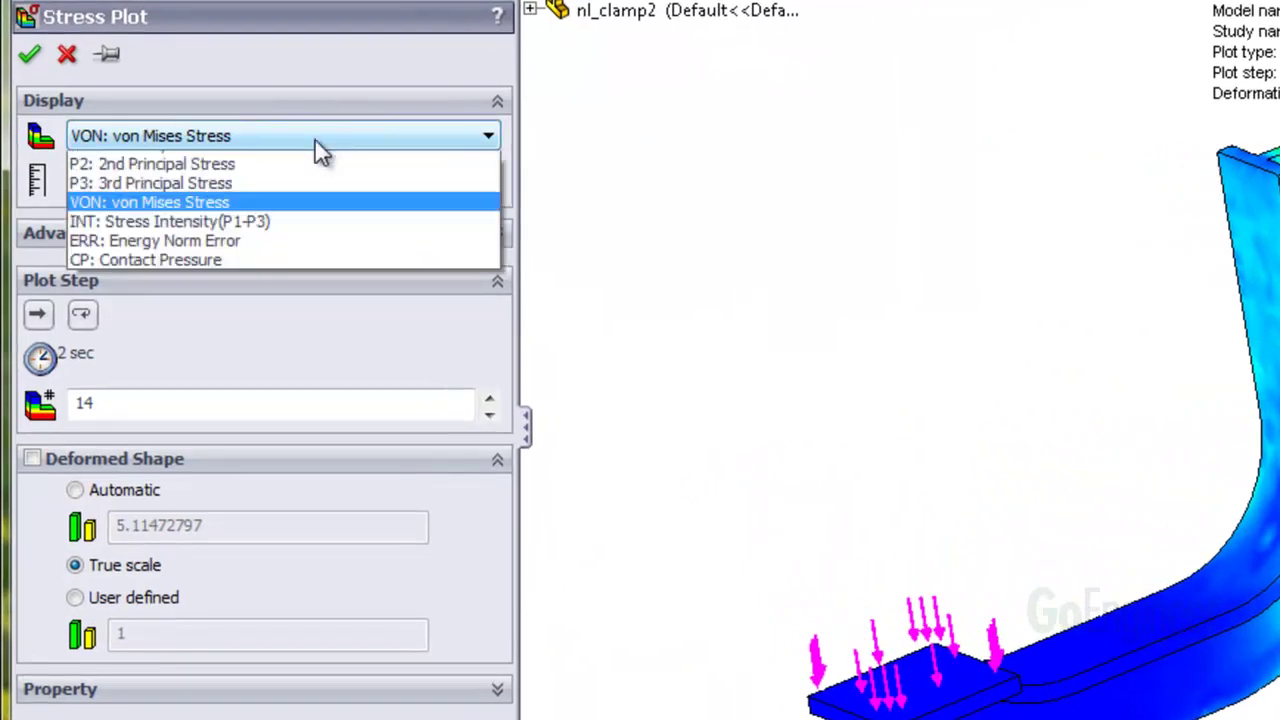
left_click(289, 314)
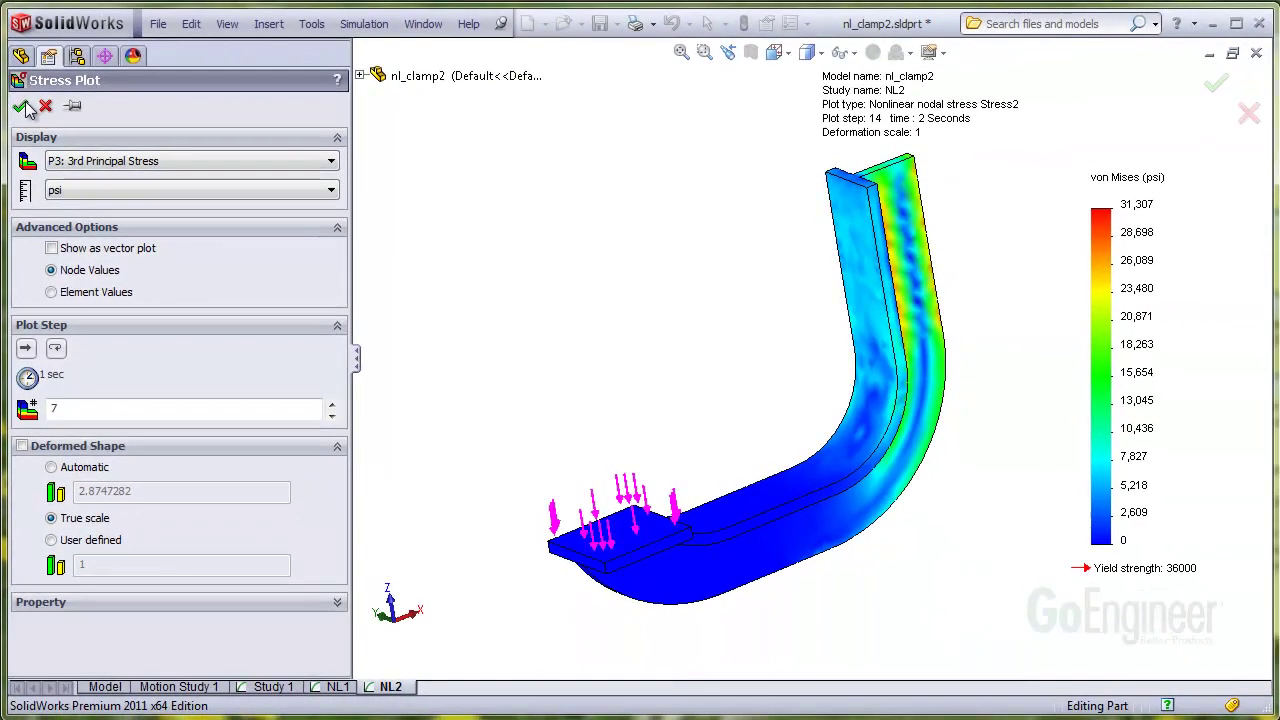
left_click(21, 95)
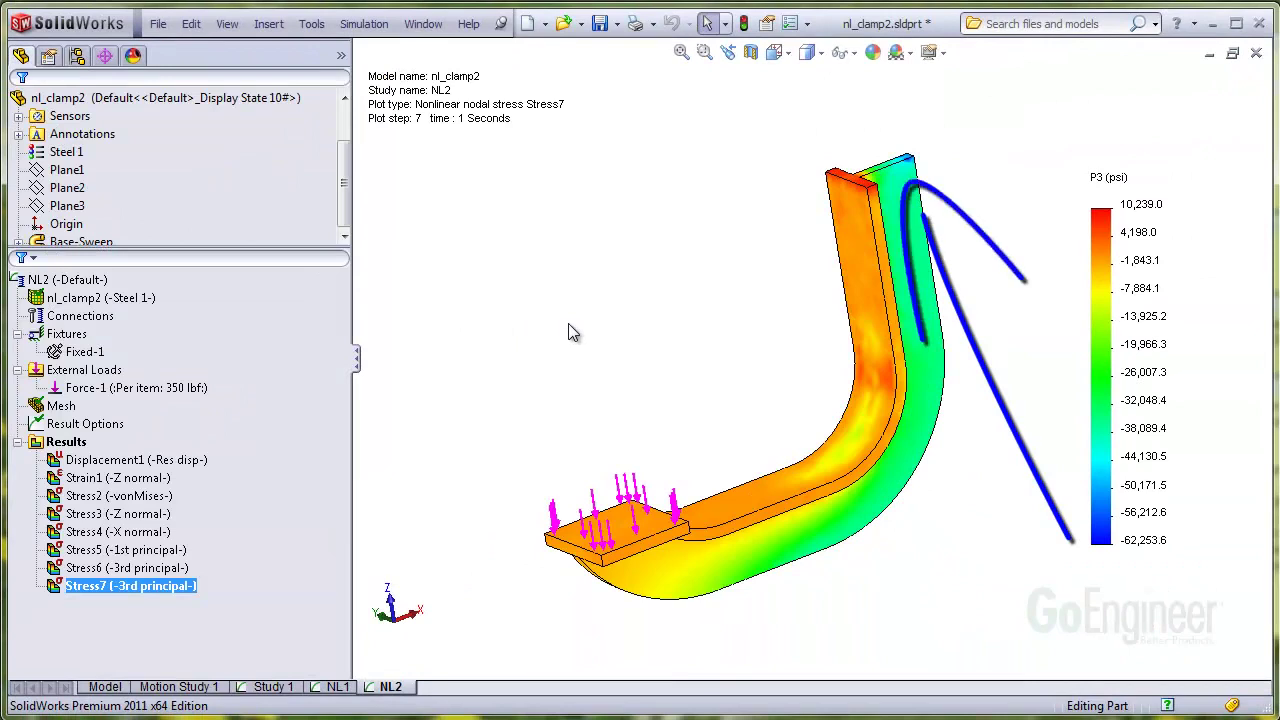
Probe Stress7 at nodes 574 and 944, graph their P3 stress over time, then close the graph
right_click(186, 588)
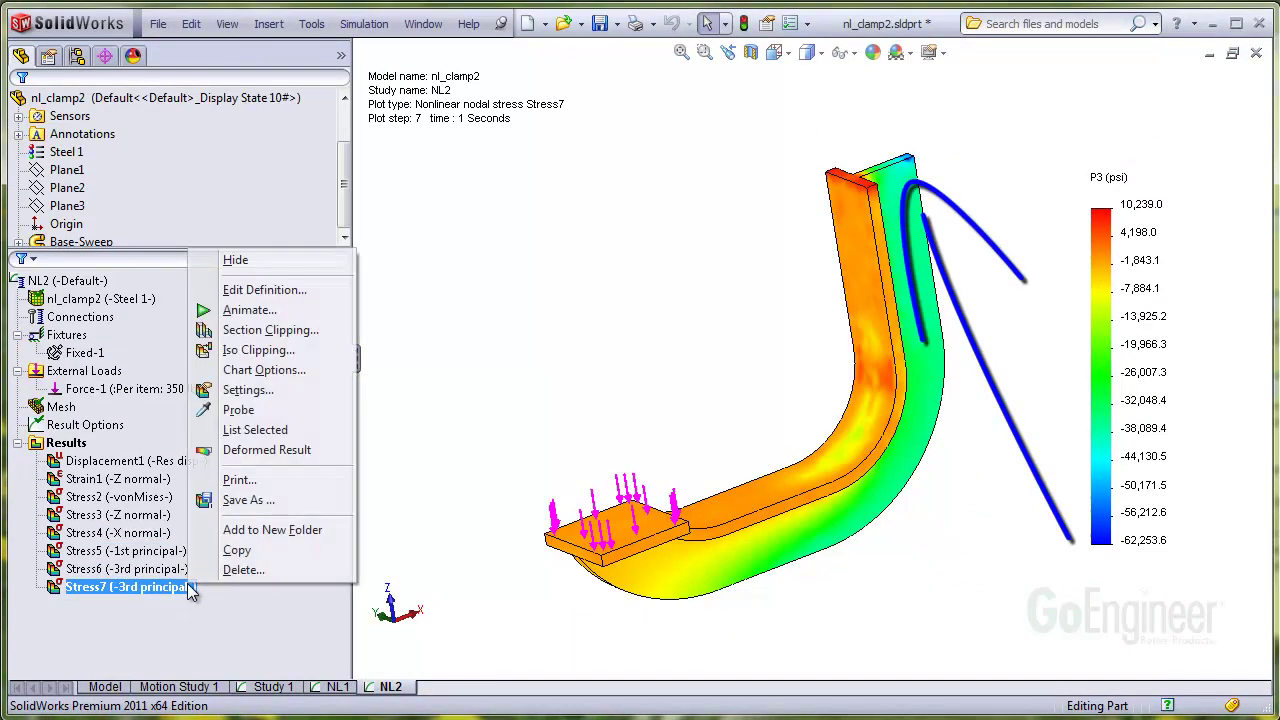
left_click(240, 410)
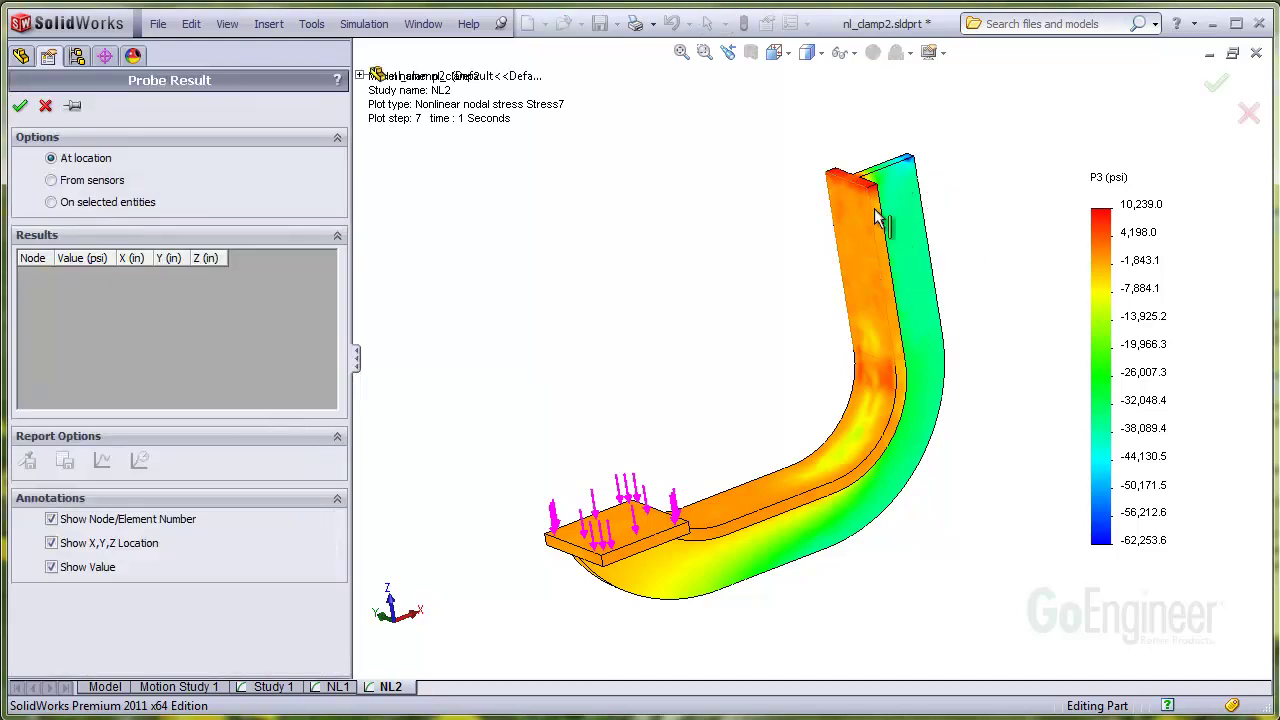
left_click(908, 162)
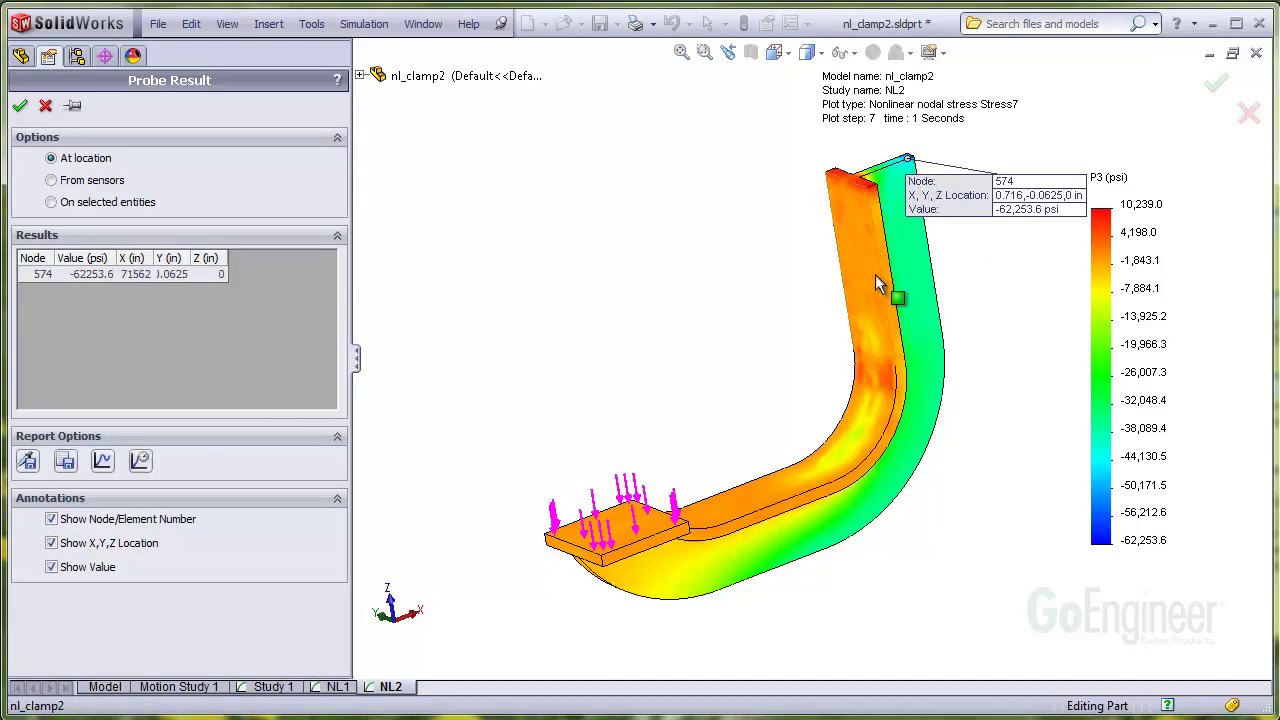
left_click(886, 377)
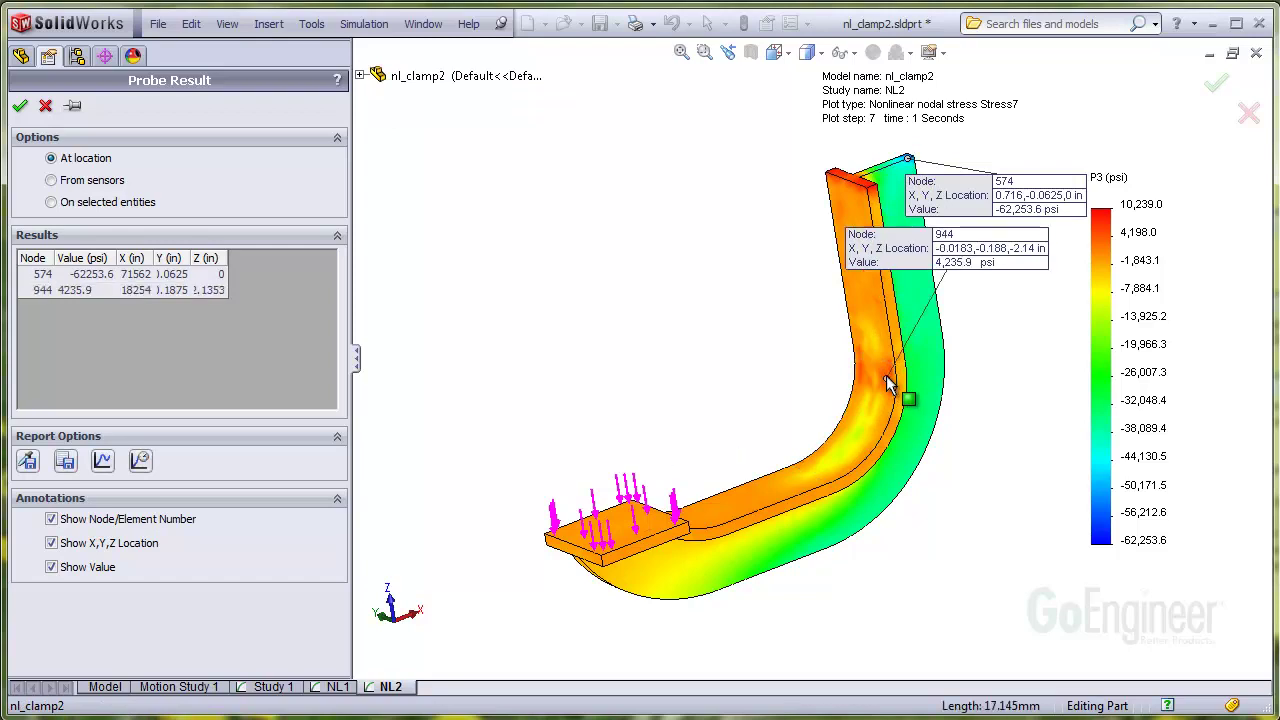
left_click(143, 463)
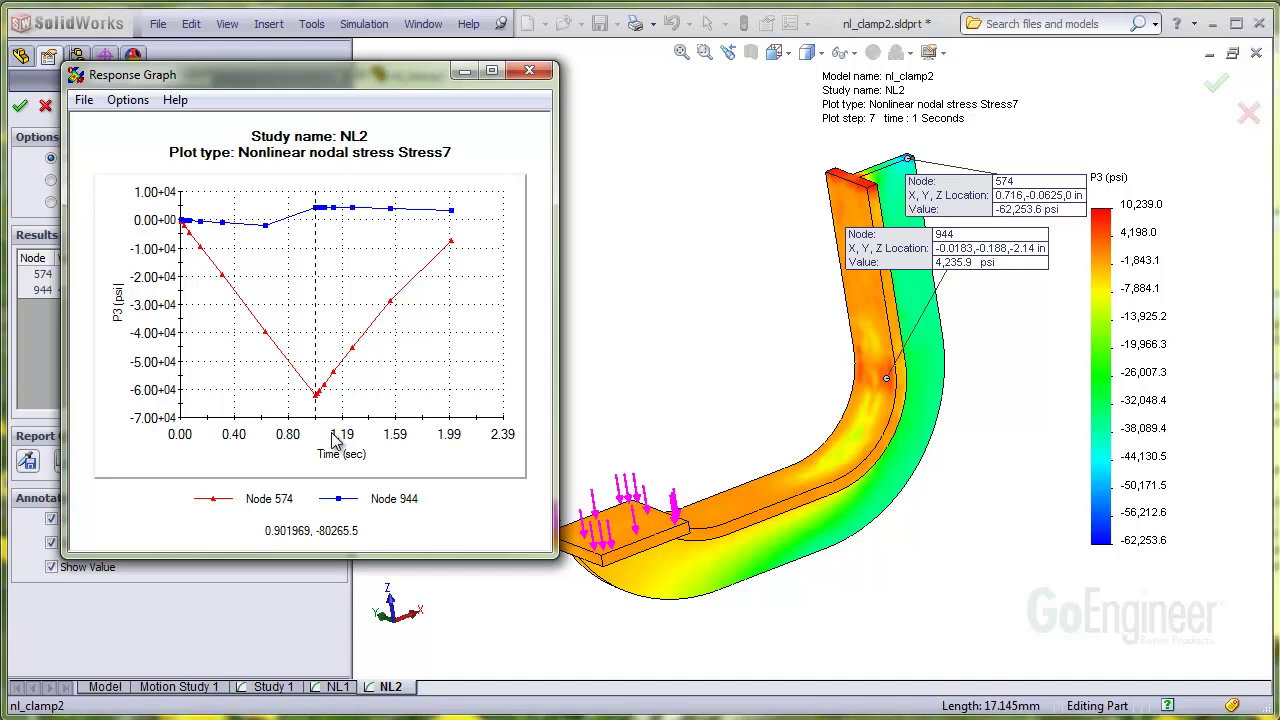
left_click(529, 70)
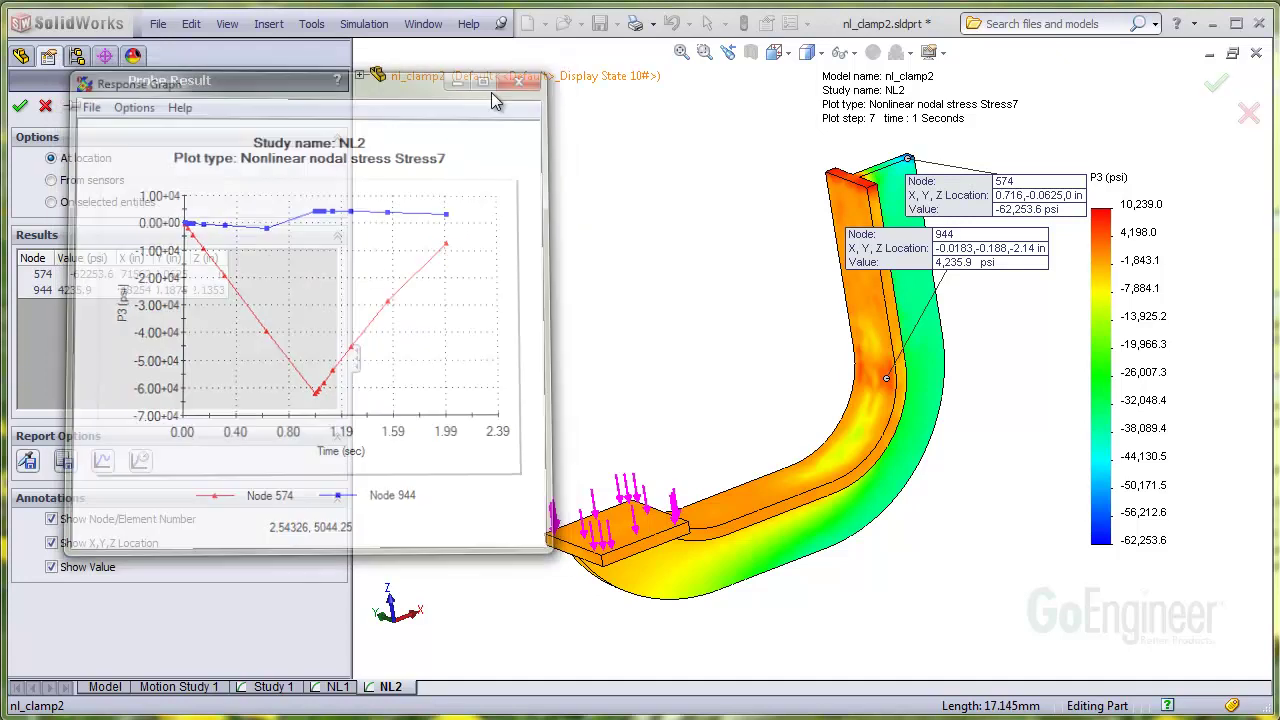
Show the Displacement1 plot and graph node 46's displacement at the loaded end over time
left_click(20, 106)
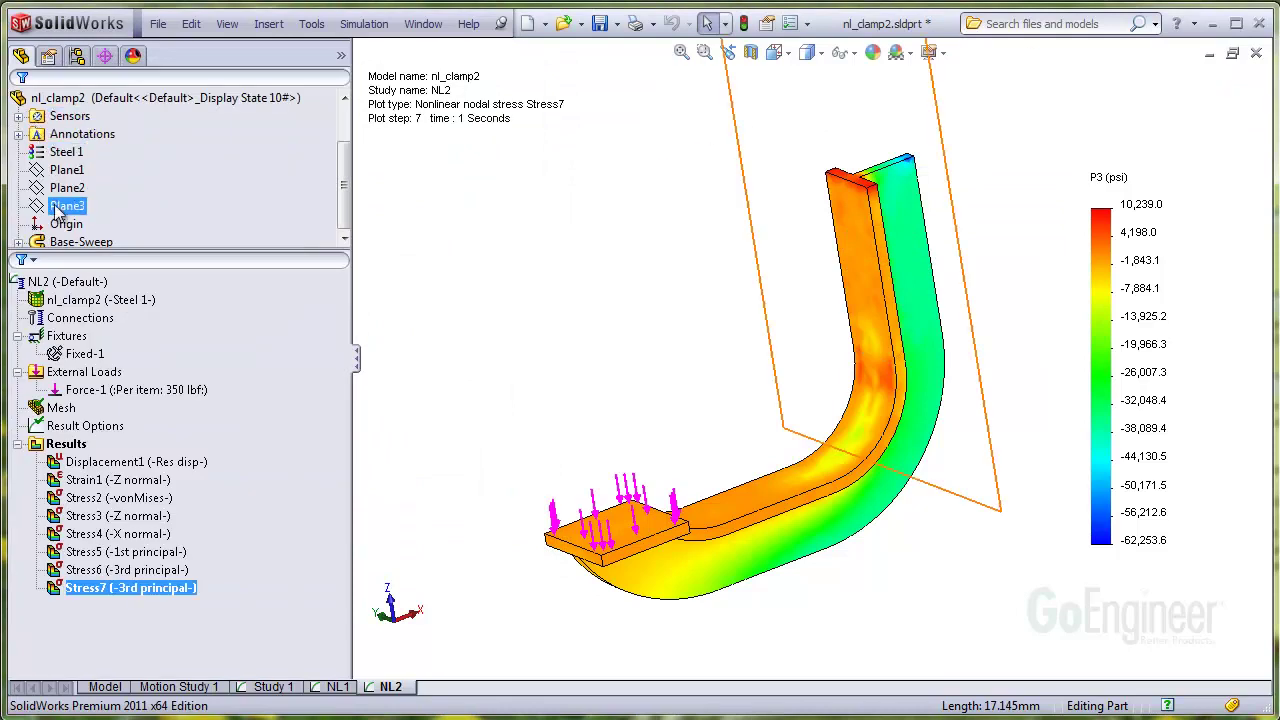
right_click(87, 465)
left_click(91, 472)
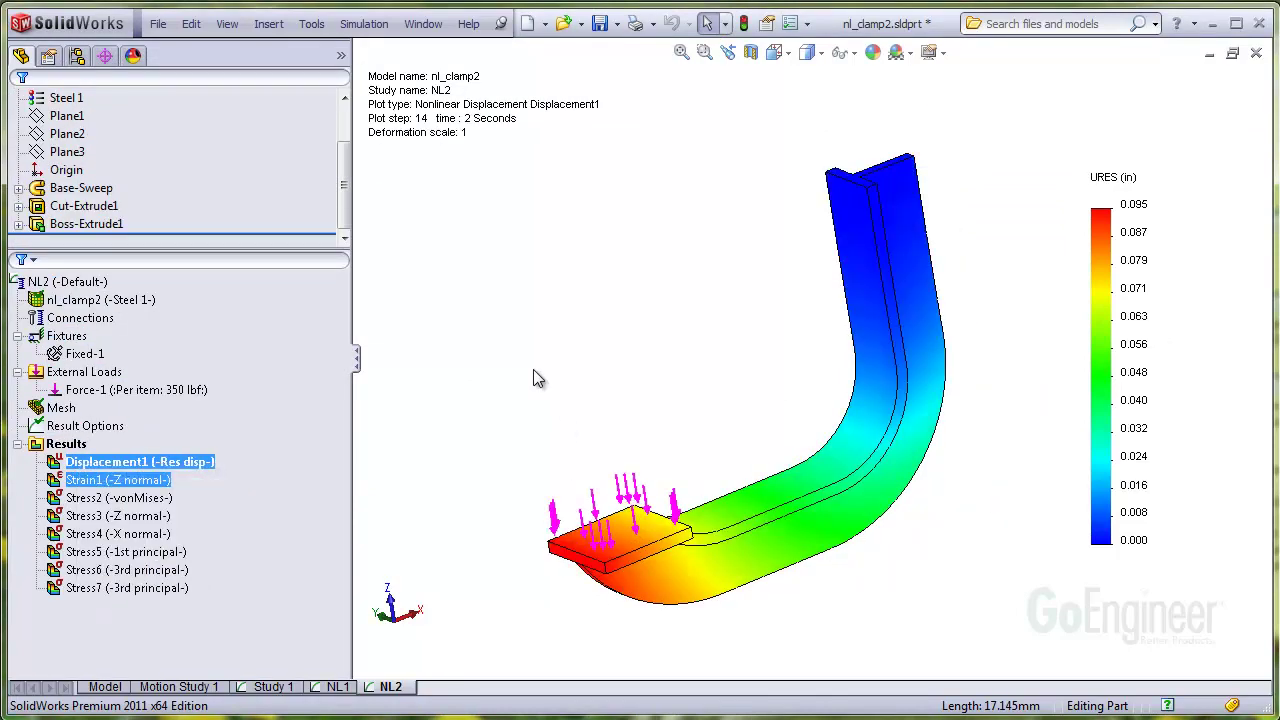
right_click(92, 468)
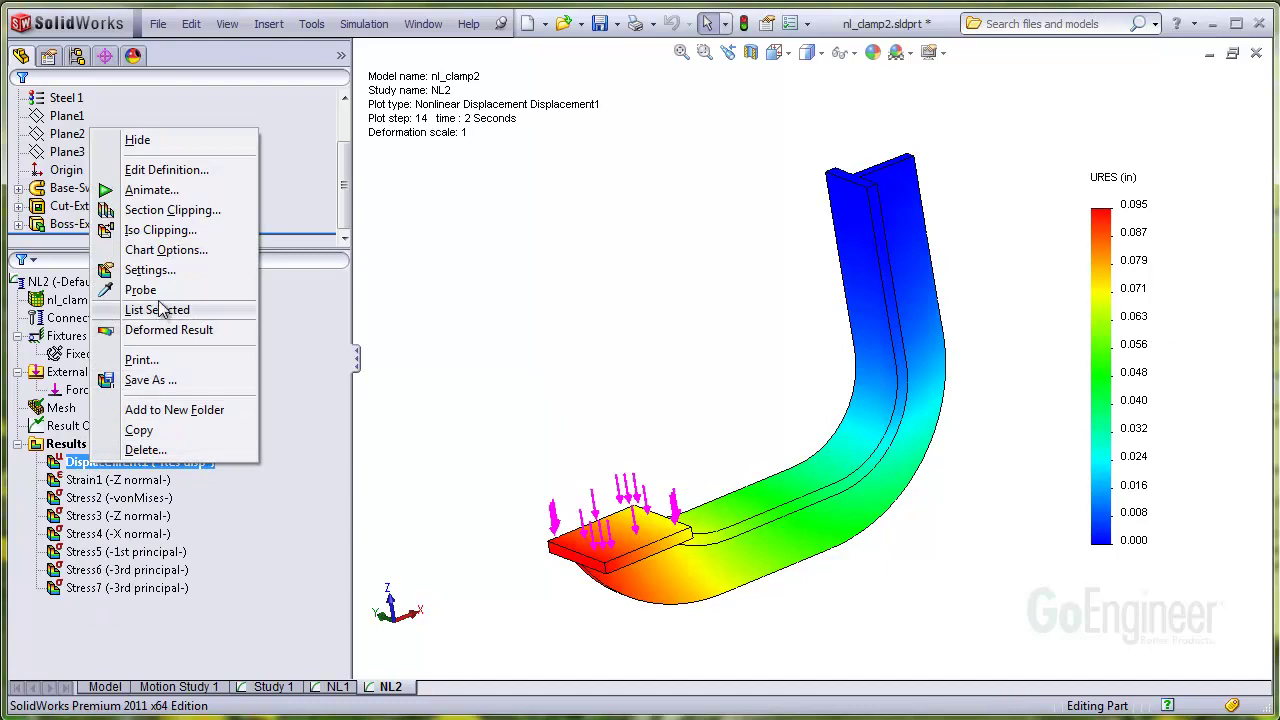
left_click(145, 289)
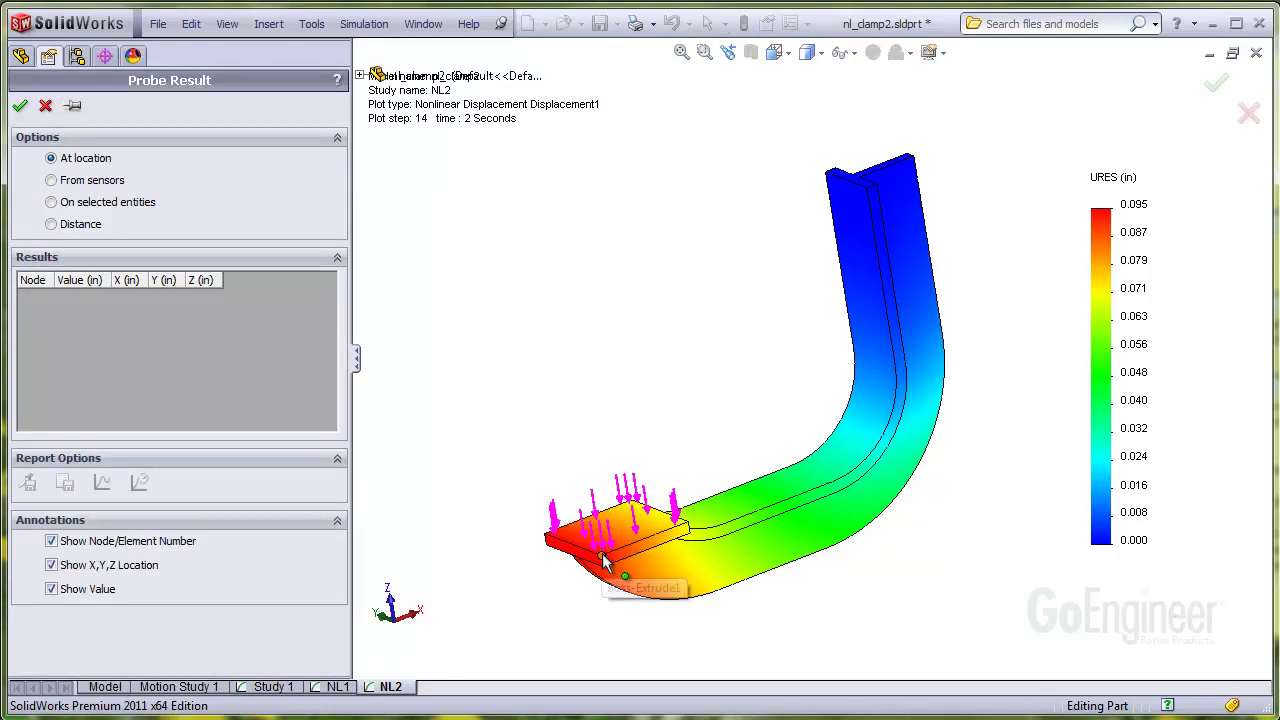
left_click(600, 558)
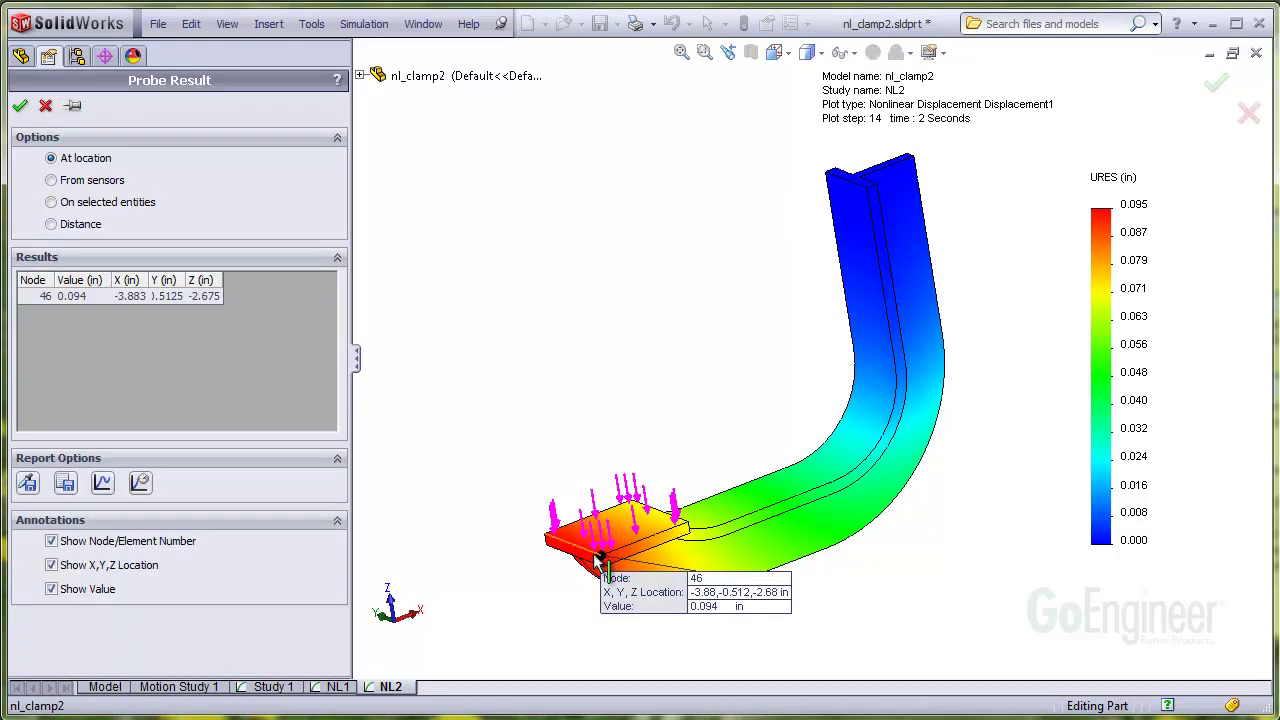
left_click(140, 483)
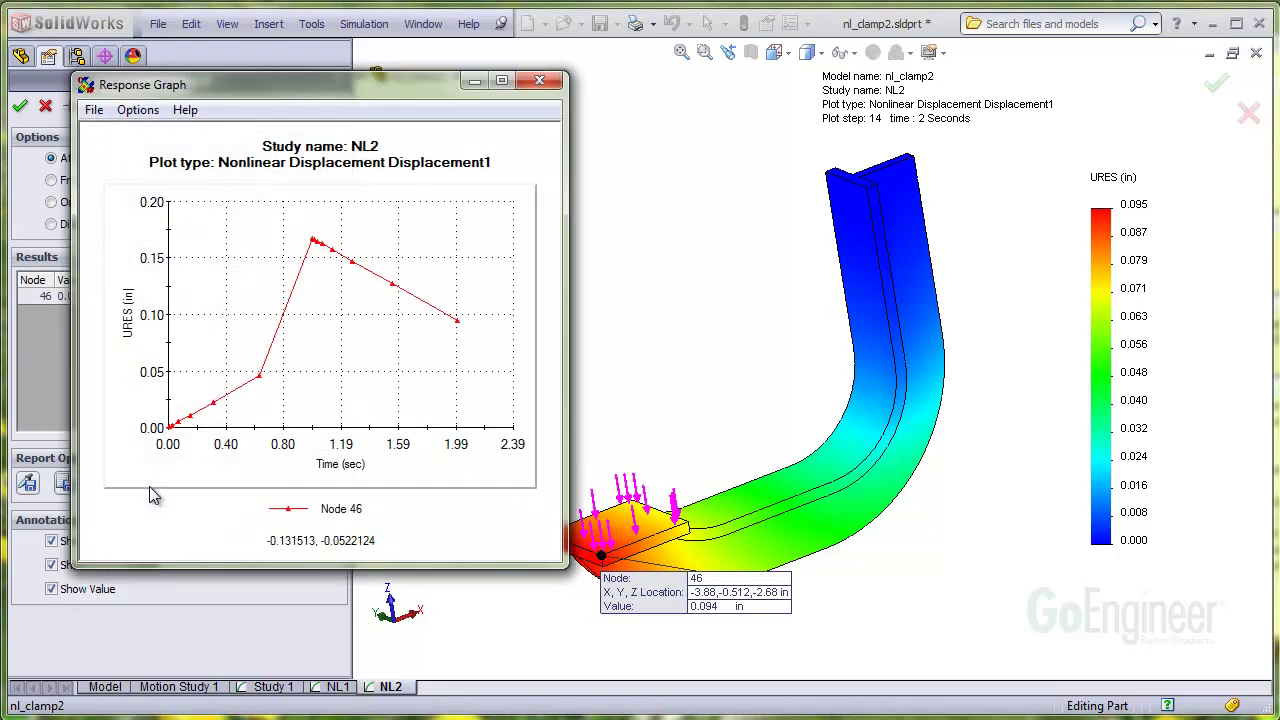